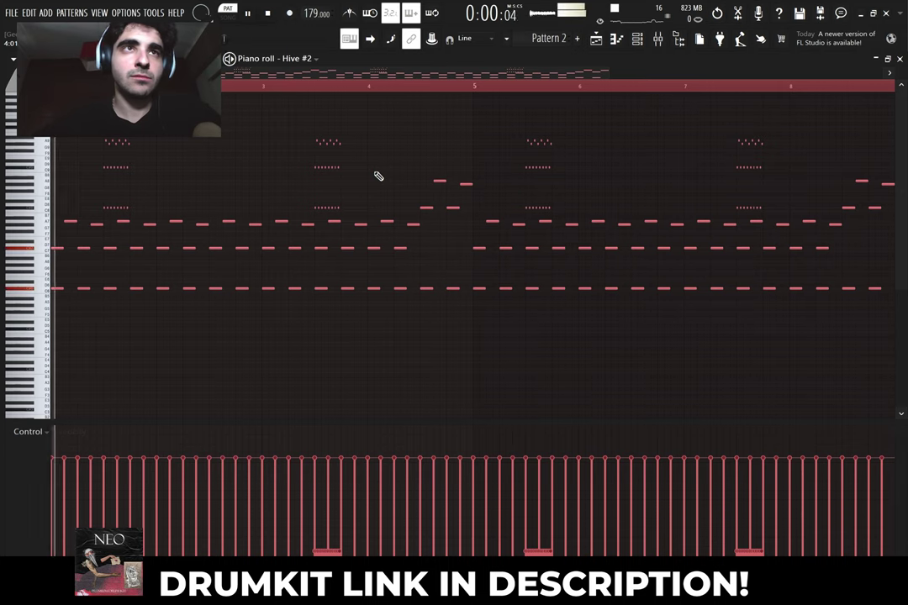
Play the arrangement briefly, open the channel rack, and route the Hive #2 channel to mixer track 3
{"action": "scroll", "coordinate": [379, 175], "scroll_direction": "down", "scroll_amount": 2}
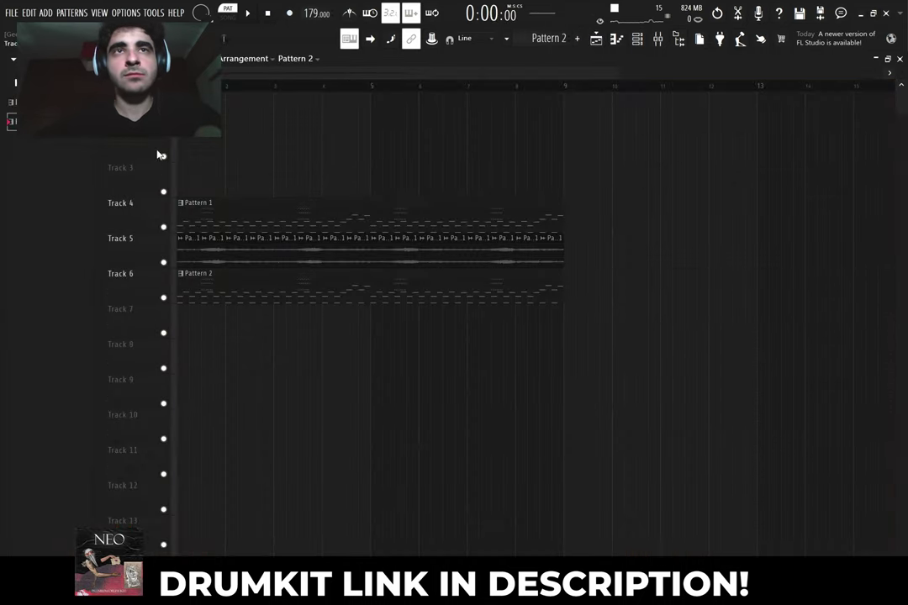
{"action": "key", "text": "space"}
{"action": "left_click", "coordinate": [636, 38]}
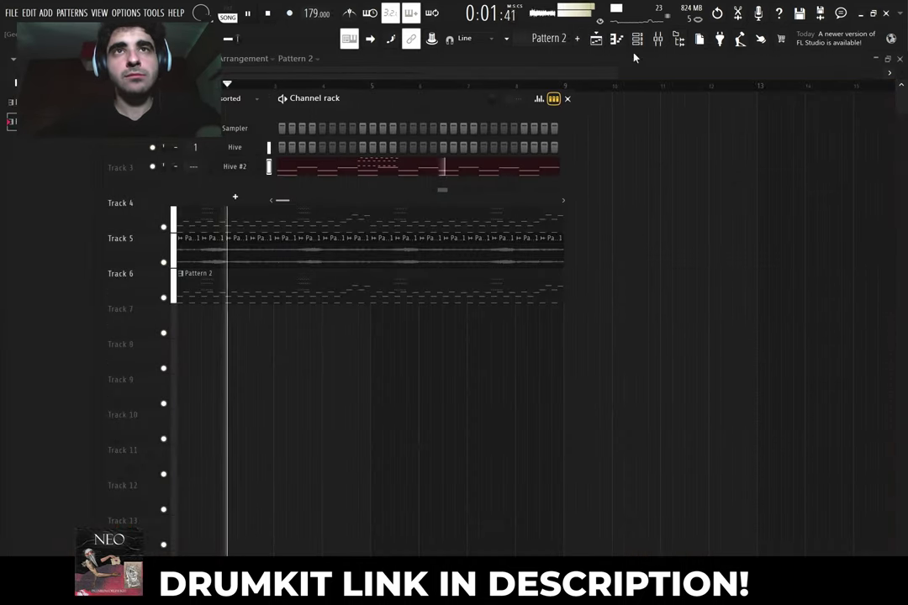
{"action": "key", "text": "space"}
{"action": "key", "text": "ctrl+l"}
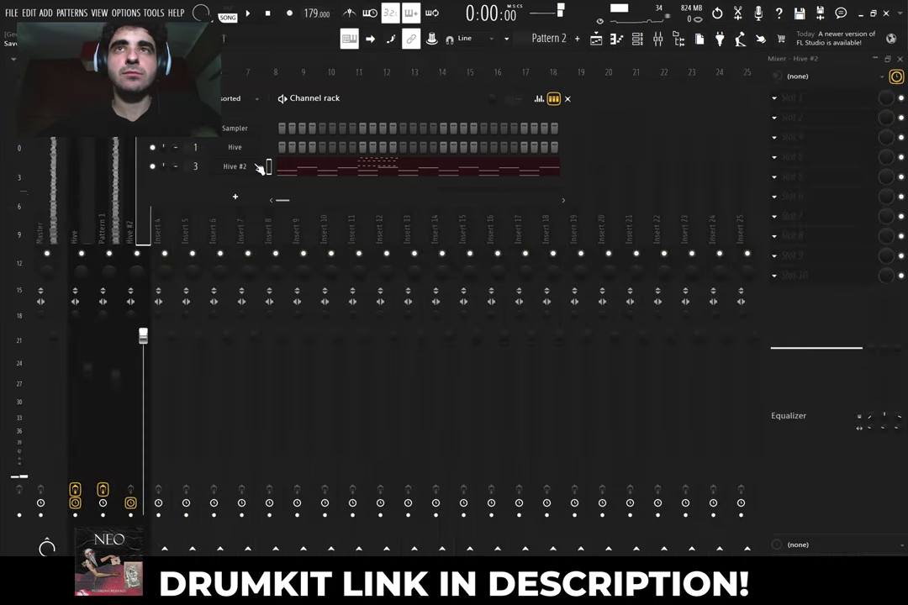
Load HalfTime into slot 2 of the Hive #2 mixer track, setting Smooth to FX 92 ms and Mix to 39%
{"action": "left_click", "coordinate": [801, 143]}
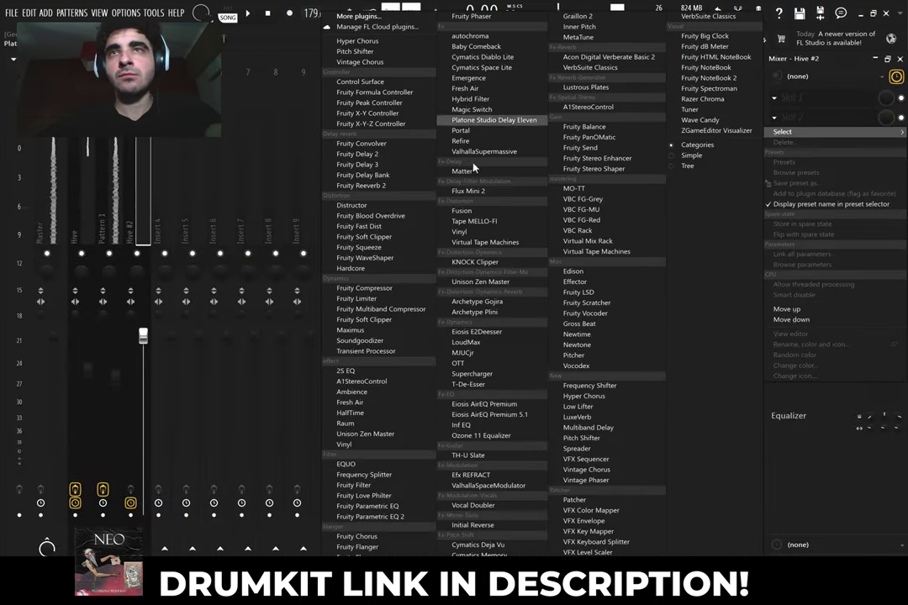
{"action": "left_click", "coordinate": [375, 421]}
{"action": "key", "text": "space"}
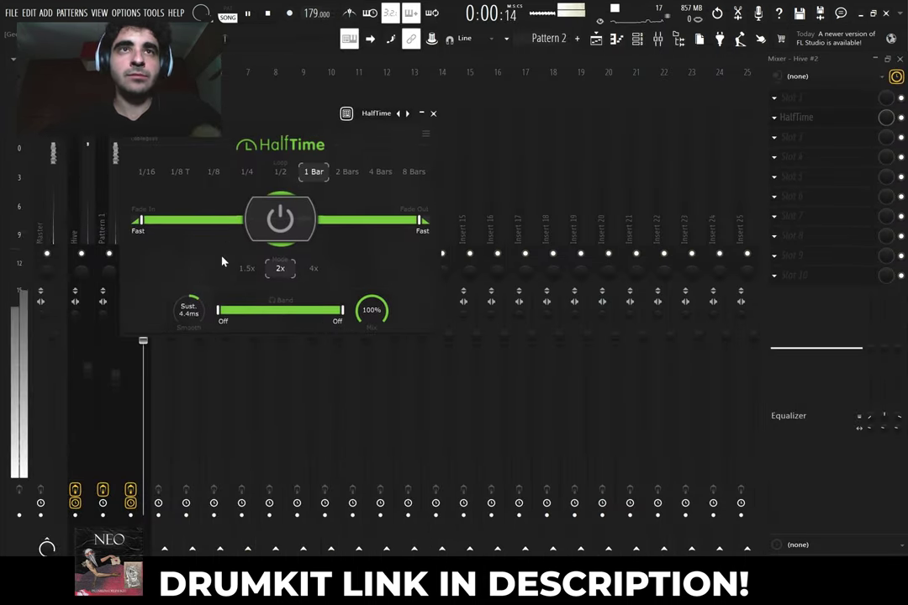
{"action": "left_click_drag", "start_coordinate": [385, 314], "coordinate": [385, 365]}
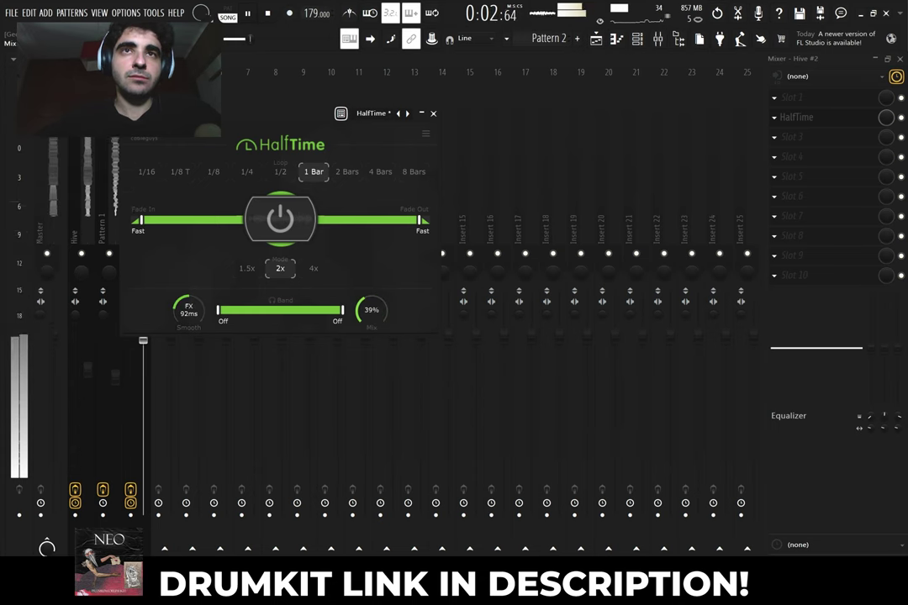
{"action": "left_click", "coordinate": [433, 112]}
Add ValhallaSupermassive to slot 3 of the Hive #2 track and load its Reverb2000 preset
{"action": "left_click", "coordinate": [814, 141]}
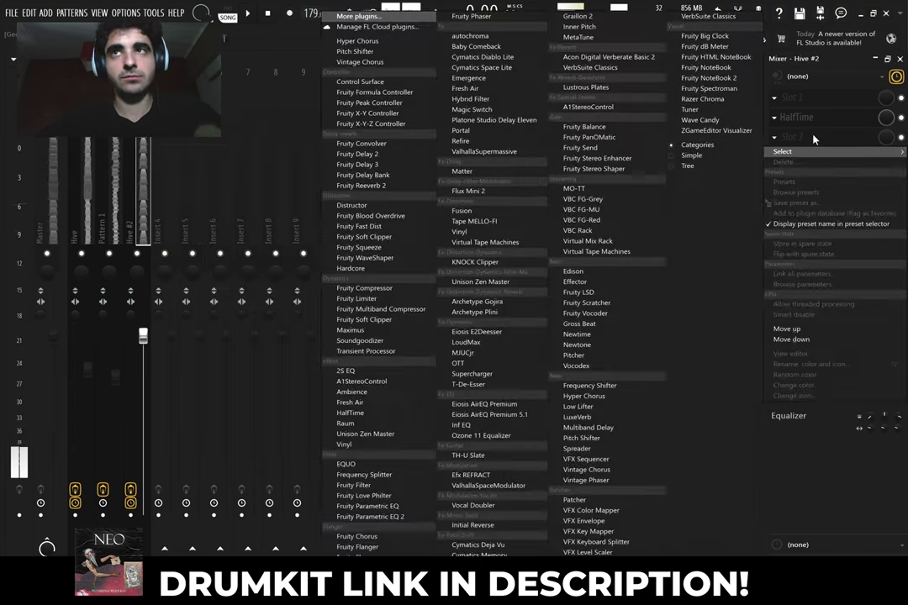
{"action": "left_click", "coordinate": [487, 152]}
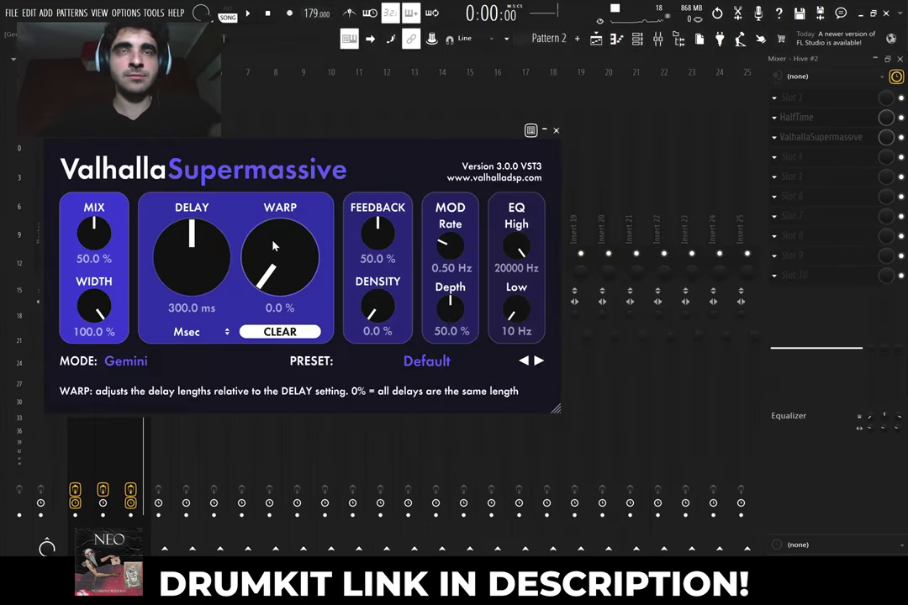
{"action": "left_click", "coordinate": [395, 363]}
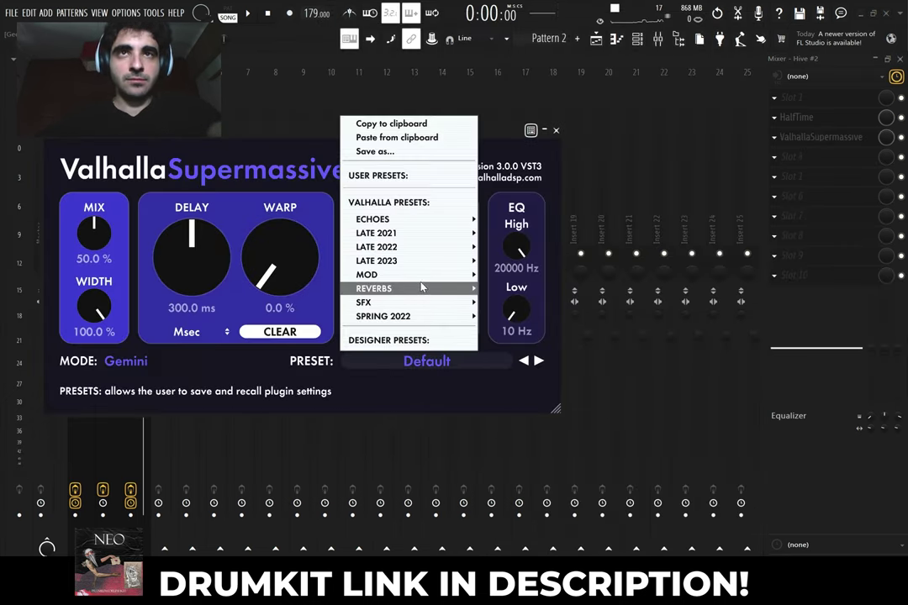
{"action": "mouse_move", "coordinate": [374, 288]}
{"action": "mouse_move", "coordinate": [510, 290]}
{"action": "left_click", "coordinate": [613, 345]}
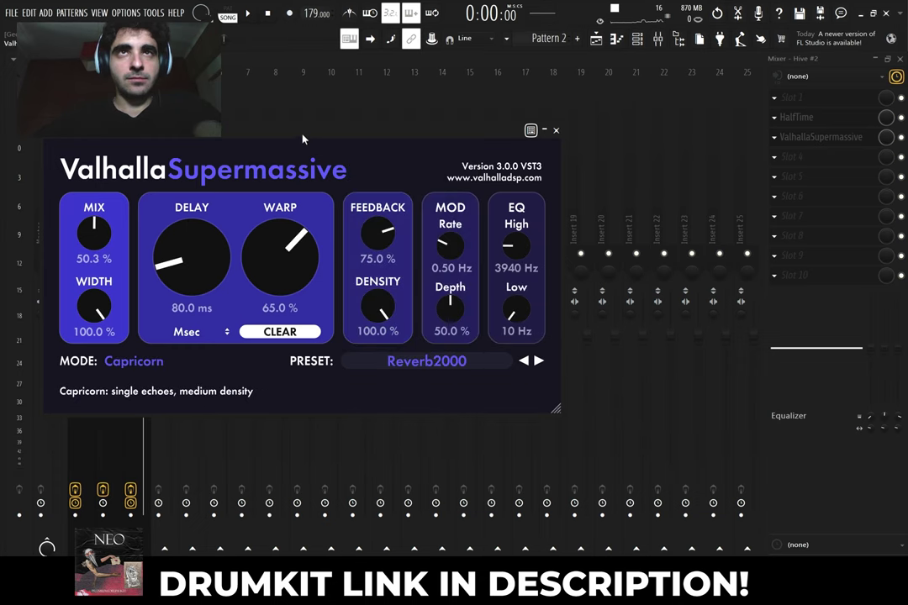
Set the Supermassive mix to 38% and its low EQ to 380 Hz during playback
{"action": "left_click_drag", "start_coordinate": [303, 136], "coordinate": [362, 139]}
{"action": "key", "text": "space"}
{"action": "left_click_drag", "start_coordinate": [167, 239], "coordinate": [166, 258]}
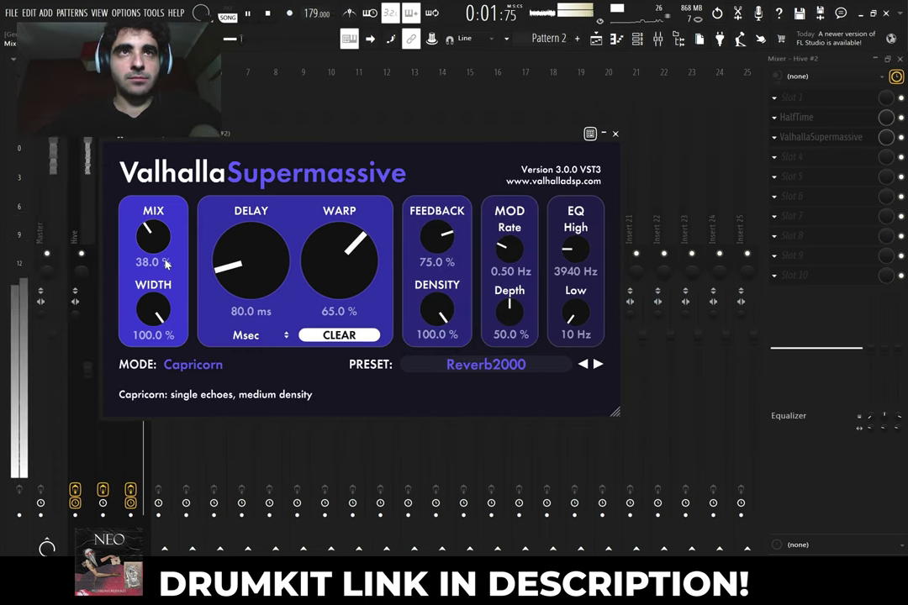
{"action": "left_click_drag", "start_coordinate": [575, 313], "coordinate": [578, 299]}
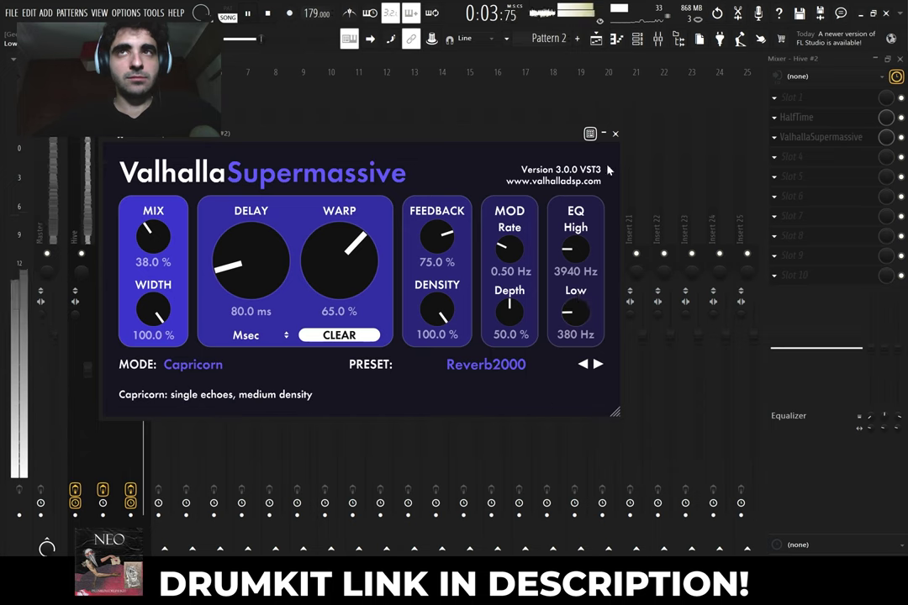
{"action": "left_click", "coordinate": [614, 133]}
{"action": "key", "text": "space"}
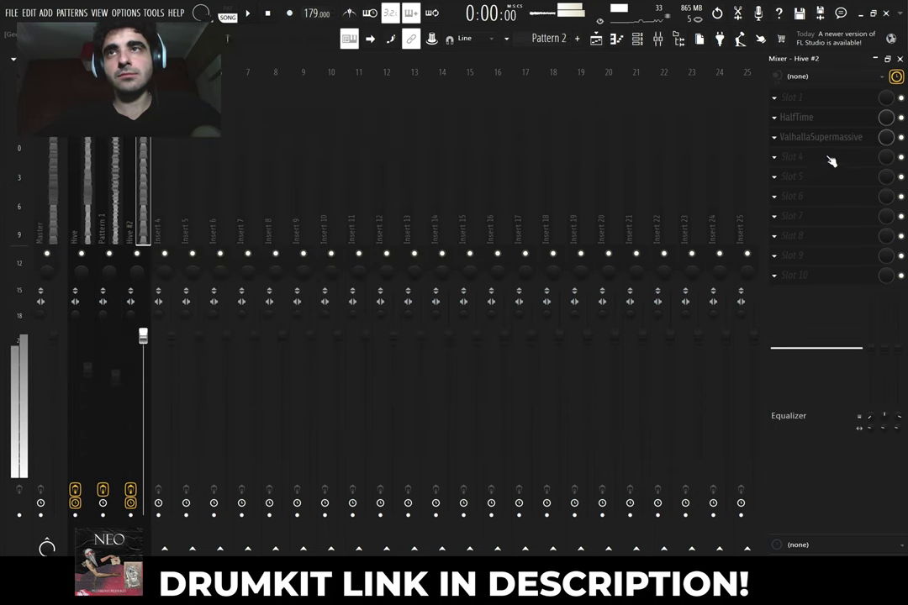
Add Portal to slot 4 of the Hive #2 track and load the 7 ASTRYLUXIS preset from the Eternalize bank
{"action": "left_click", "coordinate": [831, 161]}
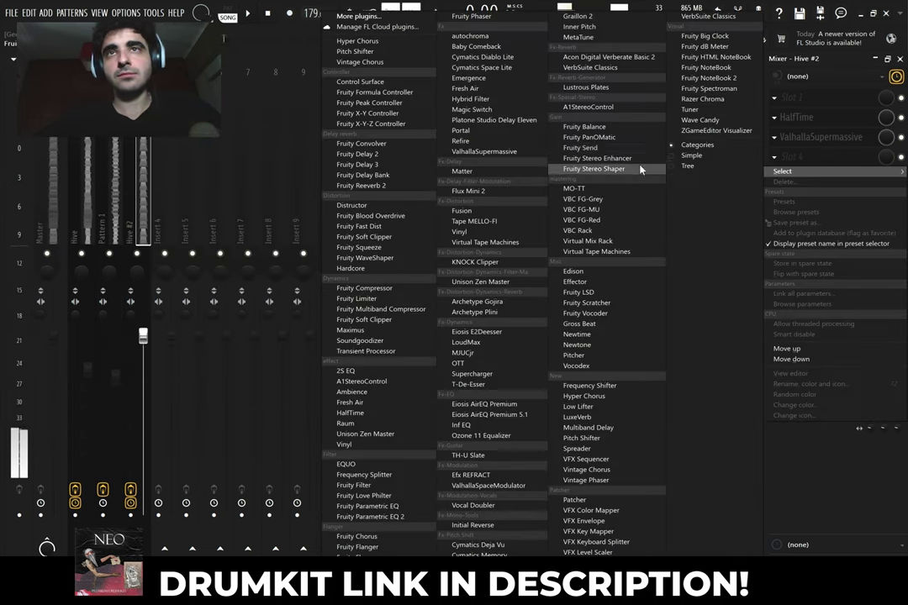
{"action": "left_click", "coordinate": [481, 133]}
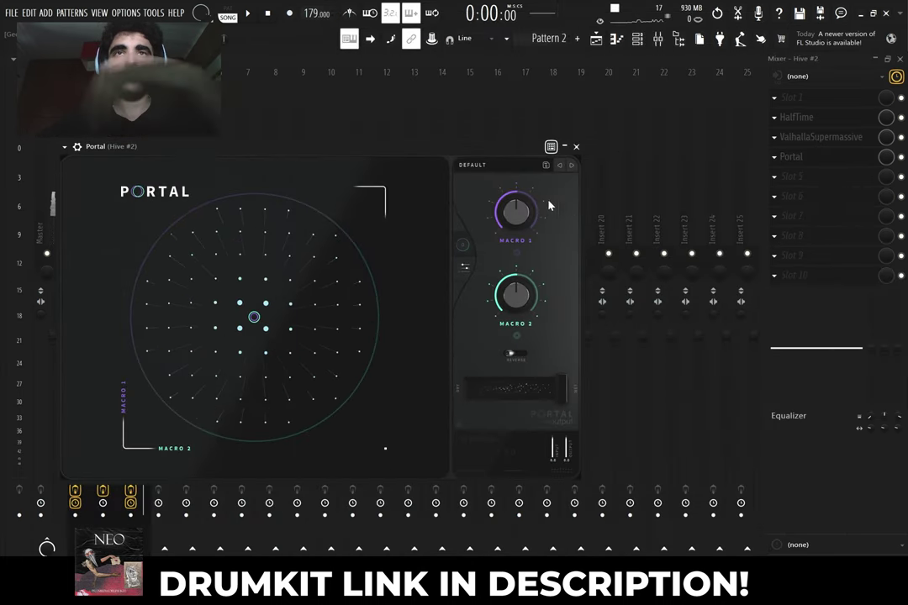
{"action": "left_click_drag", "start_coordinate": [467, 155], "coordinate": [507, 128]}
{"action": "left_click", "coordinate": [512, 133]}
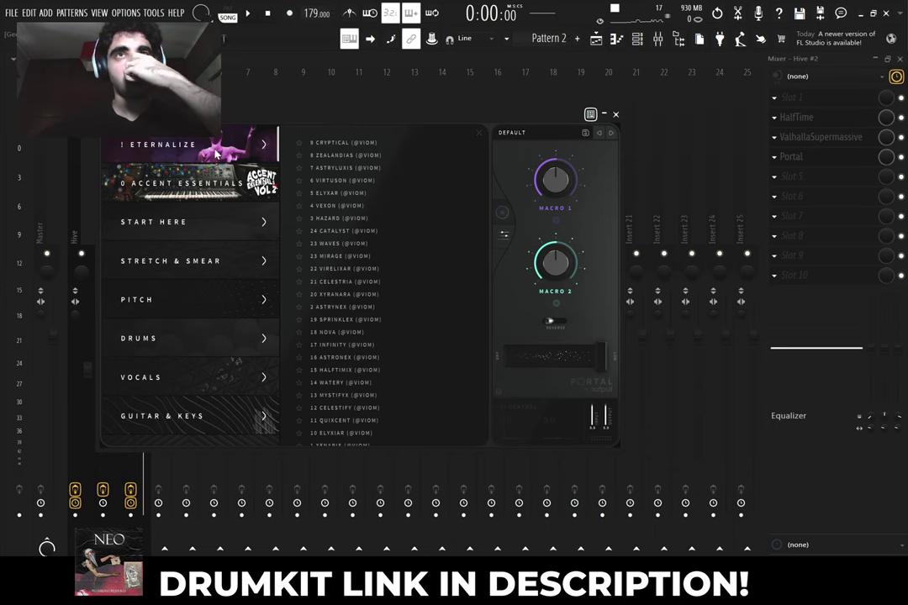
{"action": "left_click", "coordinate": [329, 168]}
Set Portal's dry/wet to 59 while the arrangement plays and close the plugin
{"action": "mouse_move", "coordinate": [373, 118]}
{"action": "left_mouse_down"}
{"action": "mouse_move", "coordinate": [361, 118]}
{"action": "mouse_move", "coordinate": [377, 118]}
{"action": "left_mouse_up"}
{"action": "key", "text": "space"}
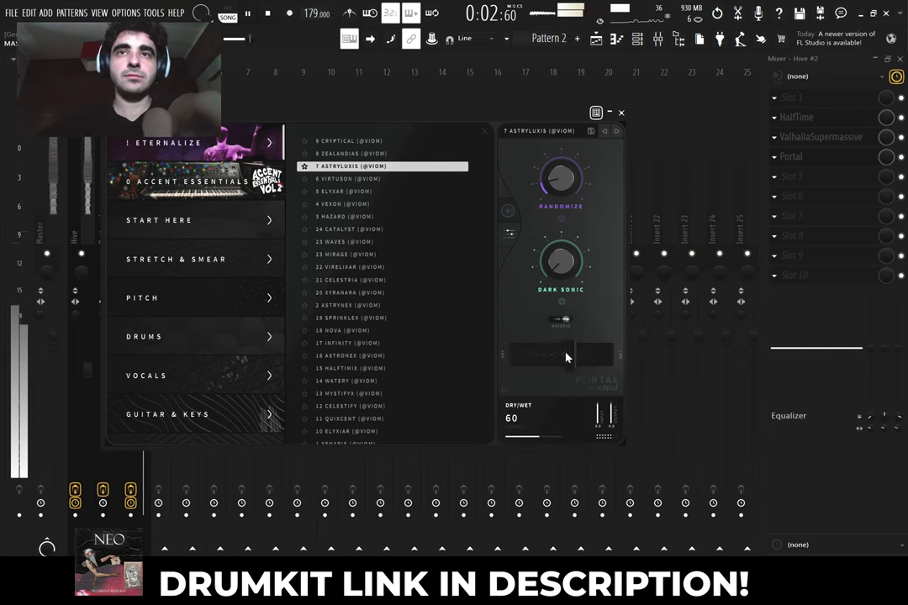
{"action": "left_click_drag", "start_coordinate": [564, 357], "coordinate": [565, 359]}
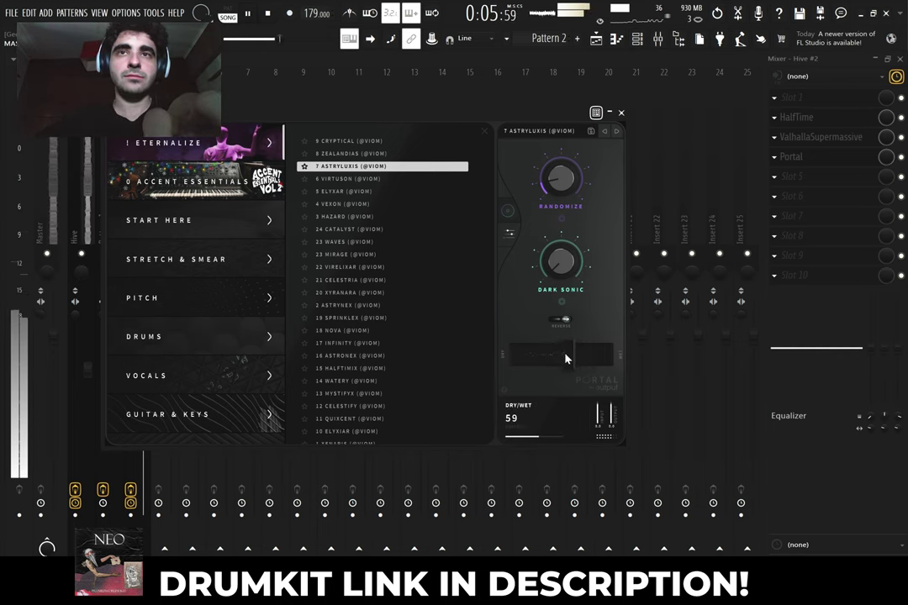
{"action": "left_click", "coordinate": [622, 112]}
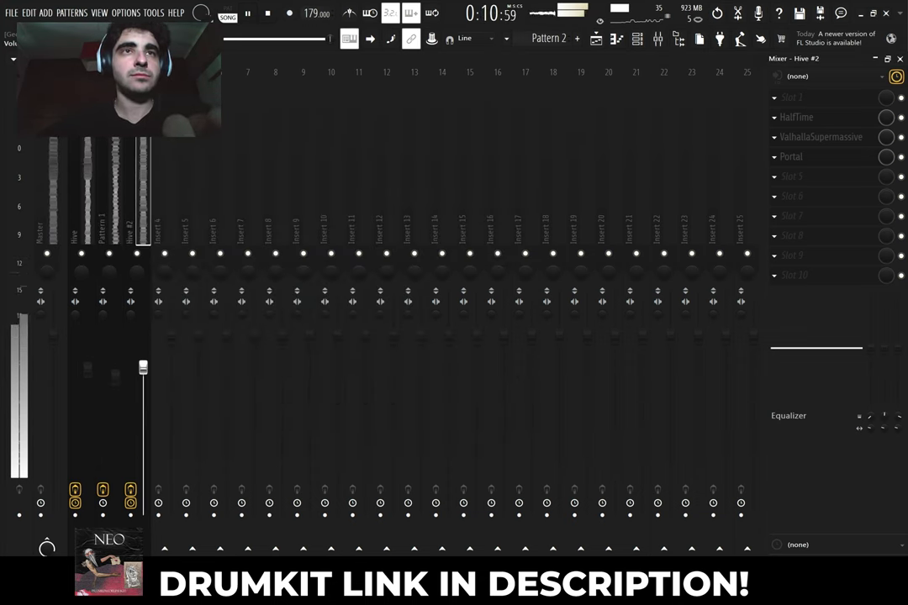
Balance the volumes of Hive, Pattern 1 and Hive #2, soloing Hive first and bringing the others back in
{"action": "right_click", "coordinate": [83, 253]}
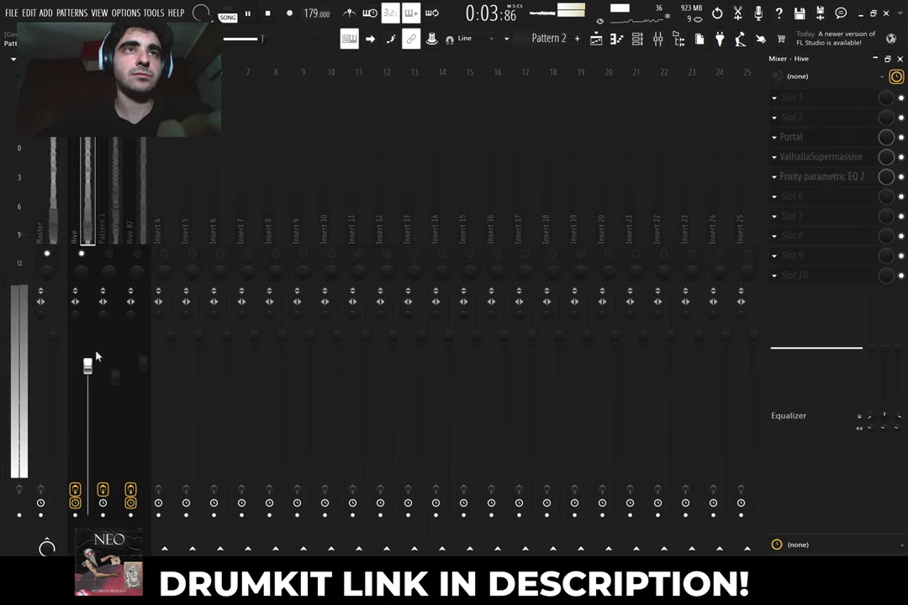
{"action": "left_click", "coordinate": [114, 239]}
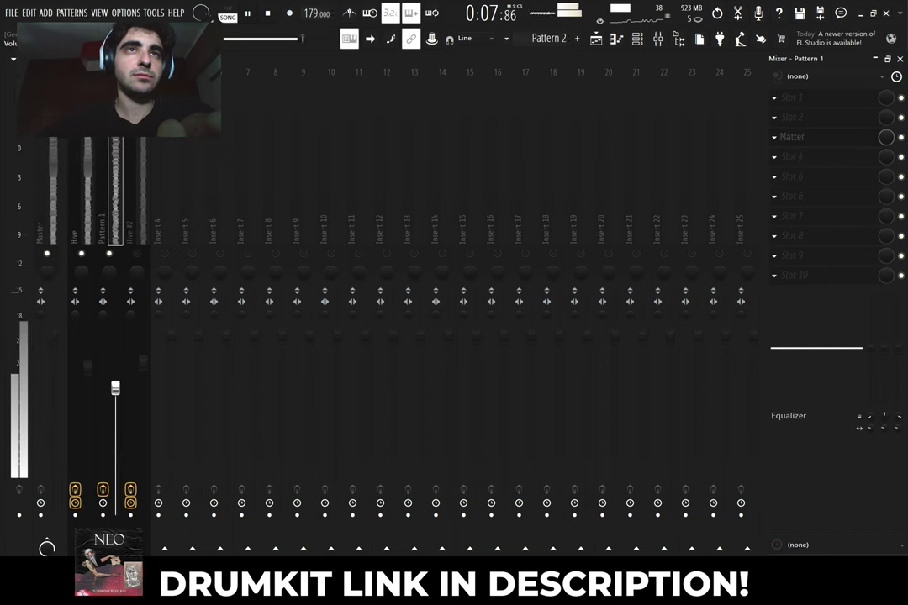
{"action": "left_click", "coordinate": [138, 343]}
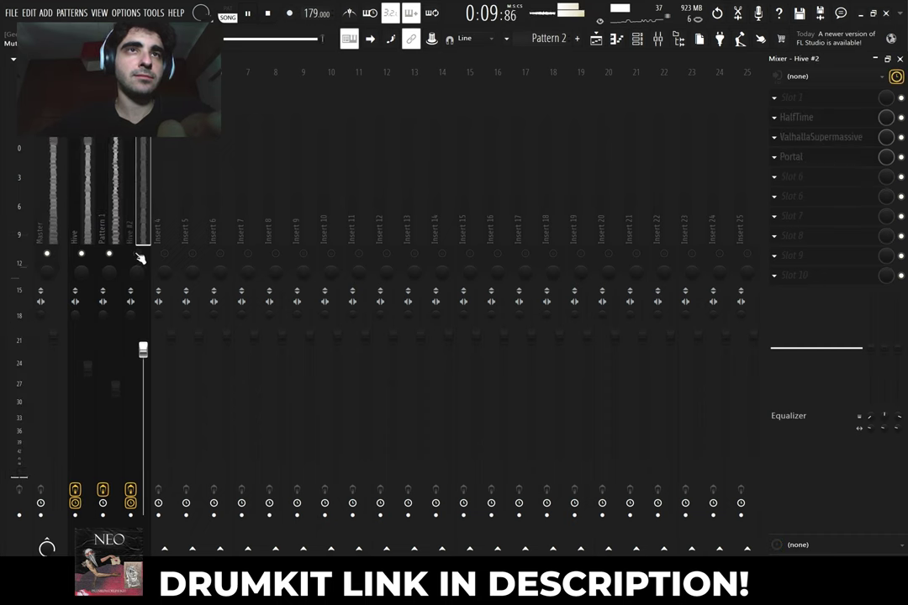
{"action": "right_click", "coordinate": [153, 355]}
{"action": "left_click", "coordinate": [155, 357]}
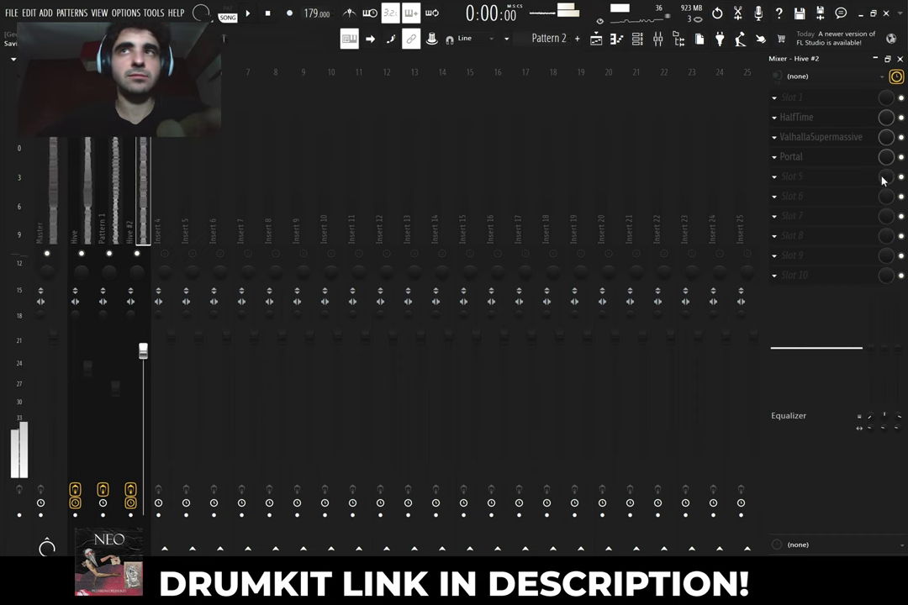
Add Fruity Blood Overdrive with a small pre-amp boost to slot 5 of Hive #2 and slightly lower the track's volume
{"action": "left_click", "coordinate": [820, 179]}
{"action": "left_click", "coordinate": [389, 217]}
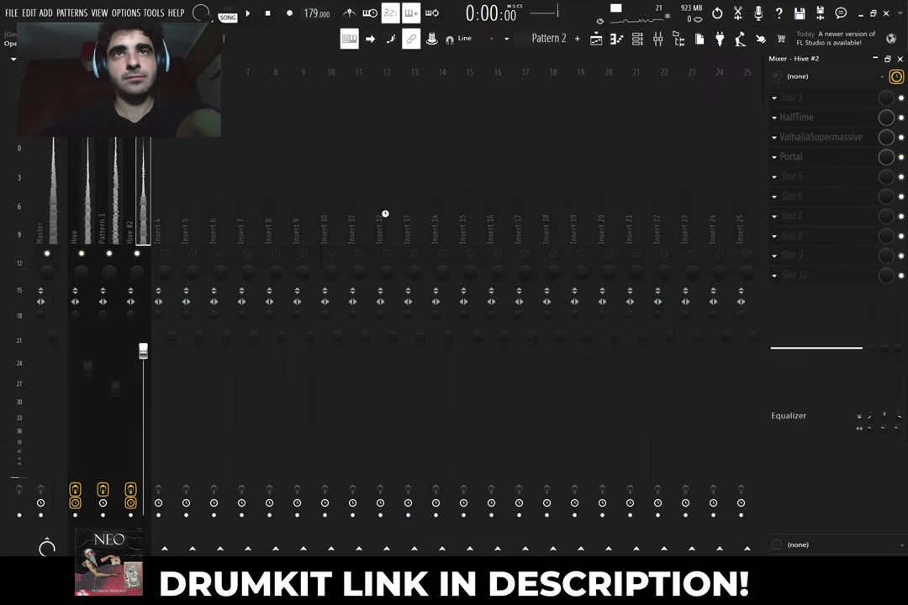
{"action": "left_click_drag", "start_coordinate": [208, 225], "coordinate": [208, 243]}
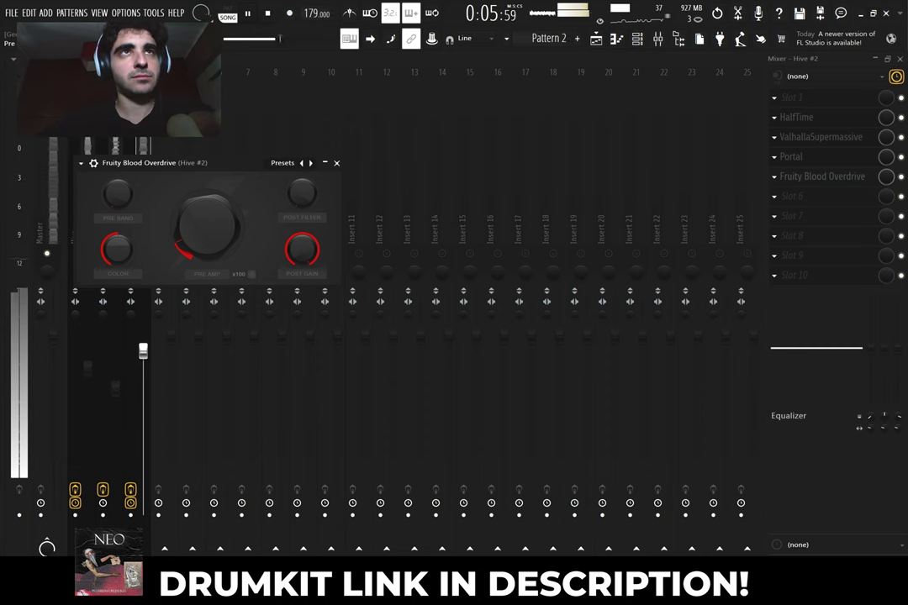
{"action": "left_click", "coordinate": [336, 164]}
{"action": "left_click_drag", "start_coordinate": [144, 351], "coordinate": [144, 360]}
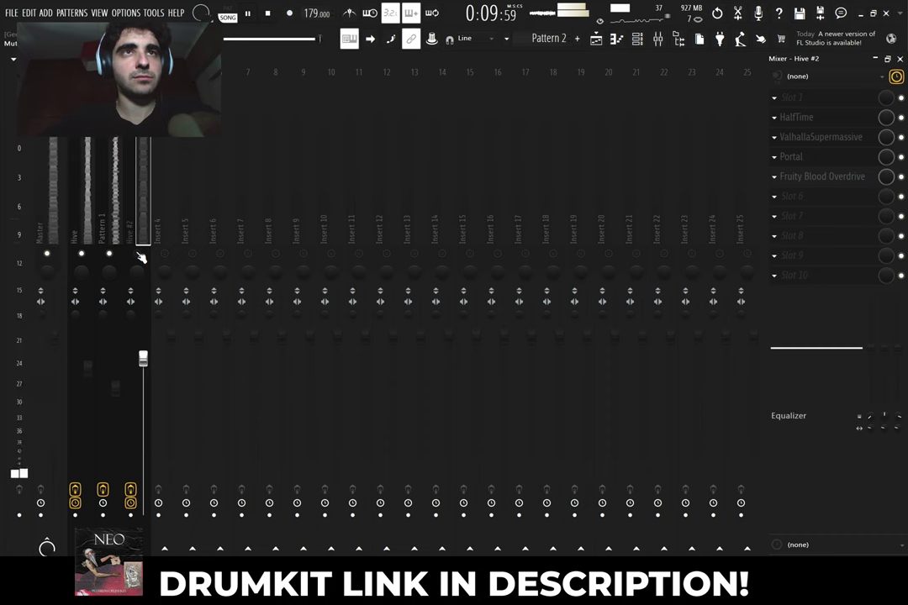
{"action": "key", "text": "space"}
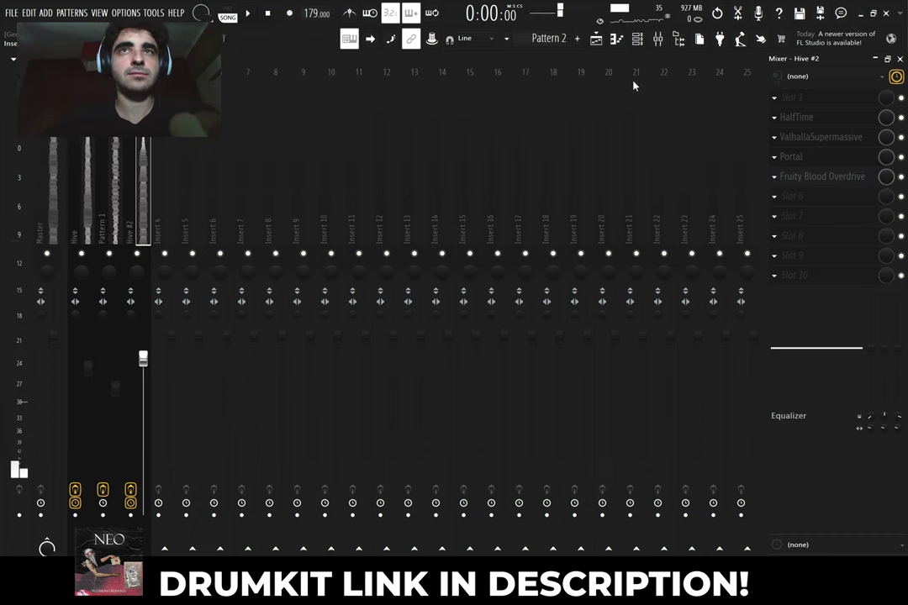
Switch to the empty Pattern 3 and display the playlist
{"action": "left_click", "coordinate": [638, 40]}
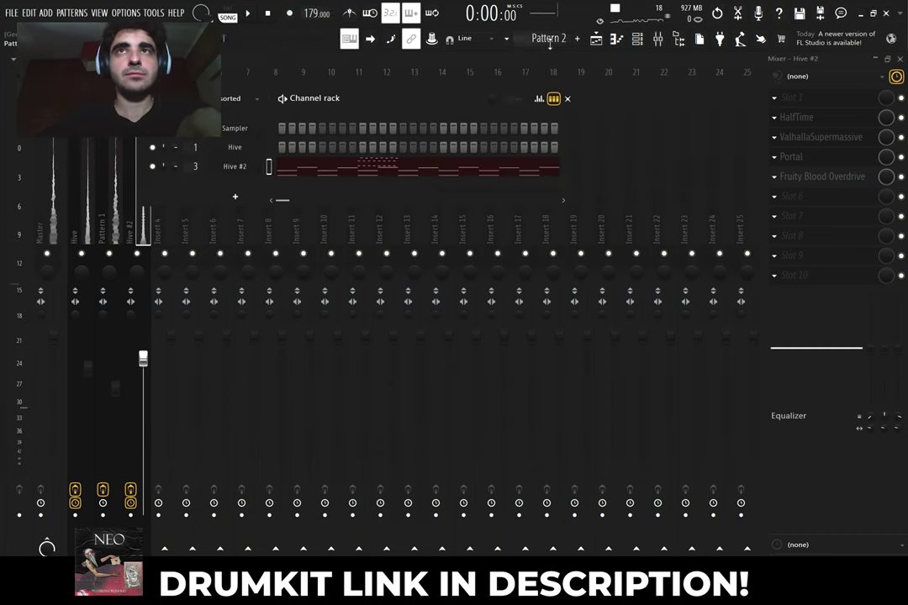
{"action": "left_click_drag", "start_coordinate": [550, 42], "coordinate": [550, 34]}
{"action": "left_click", "coordinate": [596, 40]}
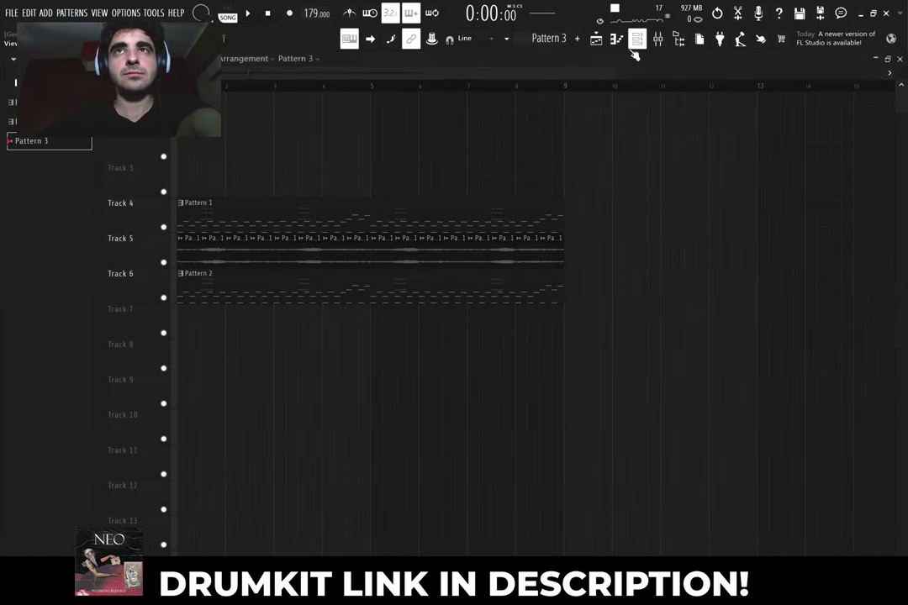
Reveal the sample browser and audition Neo 808 samples (1) and (3) in the NEO DRUM KIT's 808s folder
{"action": "scroll", "coordinate": [558, 314], "scroll_direction": "down", "scroll_amount": 2}
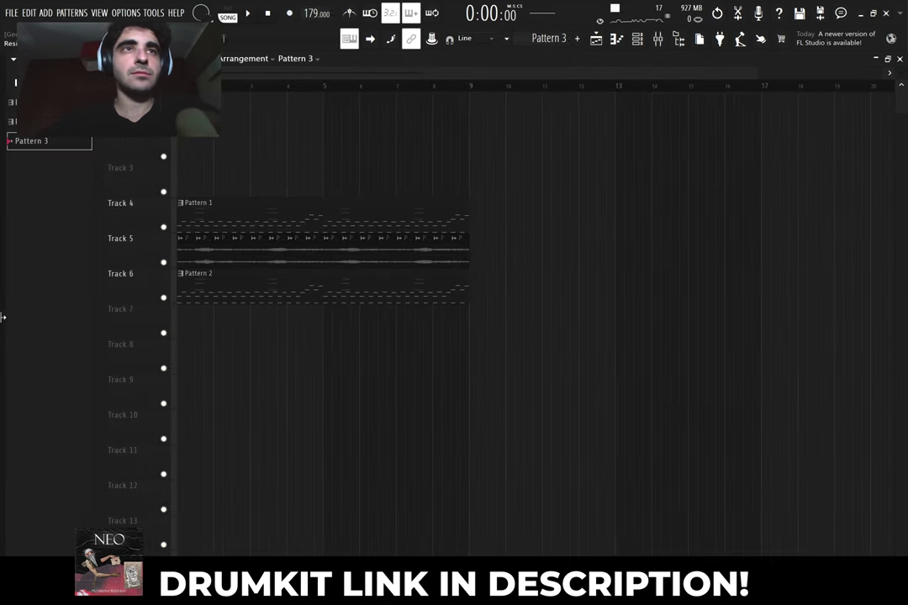
{"action": "left_click_drag", "start_coordinate": [3, 317], "coordinate": [256, 306]}
{"action": "scroll", "coordinate": [89, 390], "scroll_direction": "down", "scroll_amount": 5}
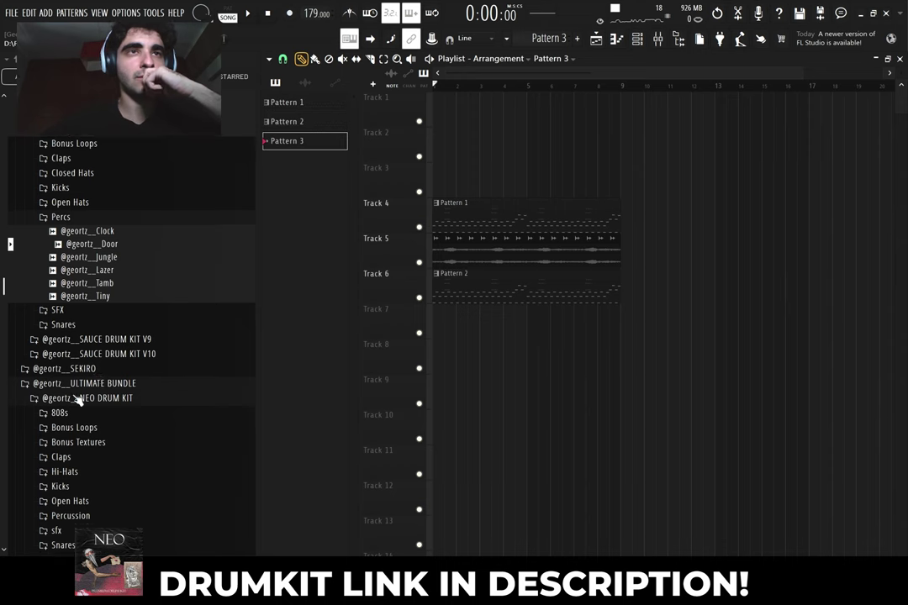
{"action": "scroll", "coordinate": [84, 411], "scroll_direction": "down", "scroll_amount": 2}
{"action": "left_click", "coordinate": [89, 336]}
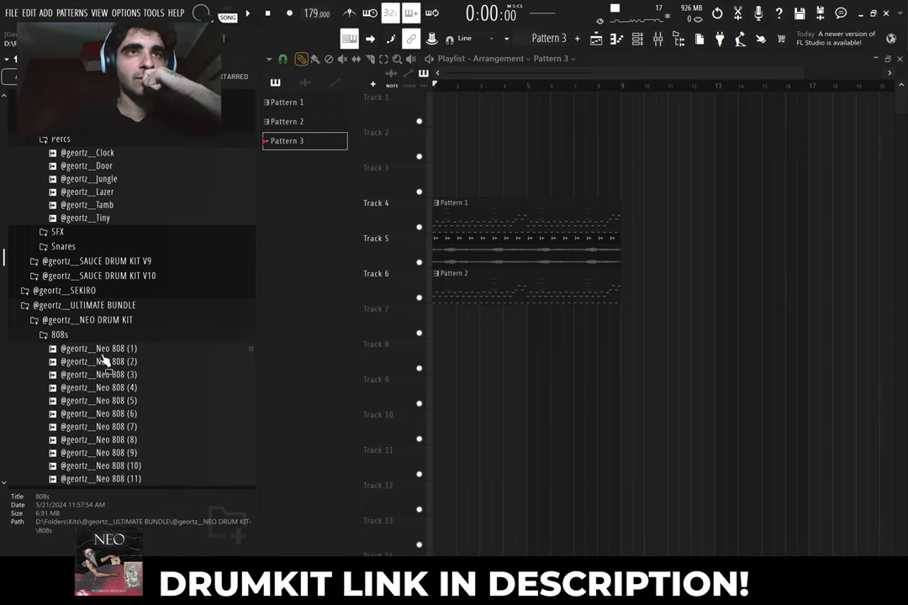
{"action": "left_click", "coordinate": [103, 352]}
{"action": "left_click", "coordinate": [126, 376]}
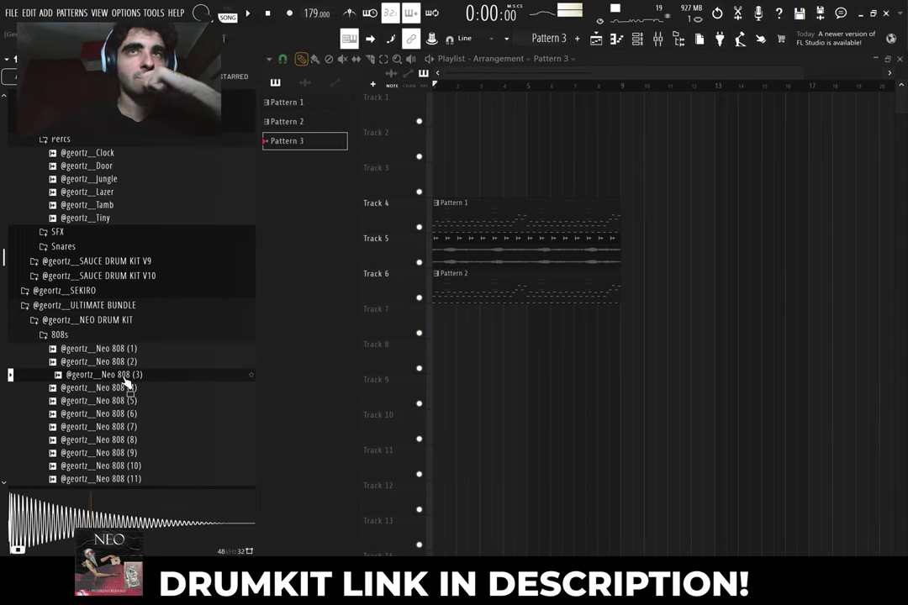
Play the arrangement briefly and load Fruity soft clipper into slot 10 of the Master track
{"action": "key", "text": "space"}
{"action": "key", "text": "F6"}
{"action": "left_click_drag", "start_coordinate": [614, 83], "coordinate": [495, 195]}
{"action": "key", "text": "space"}
{"action": "left_click", "coordinate": [657, 39]}
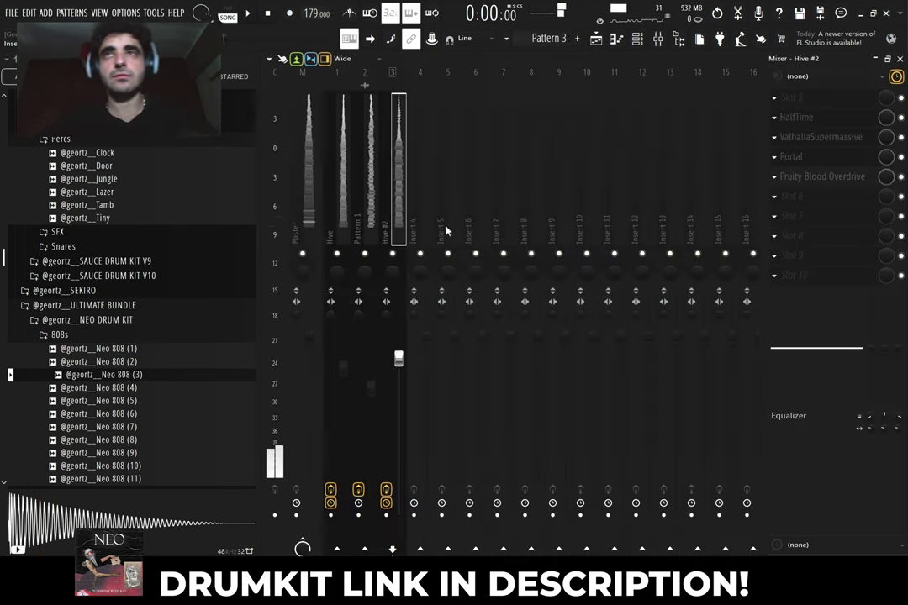
{"action": "left_click", "coordinate": [805, 279]}
{"action": "left_click", "coordinate": [374, 323]}
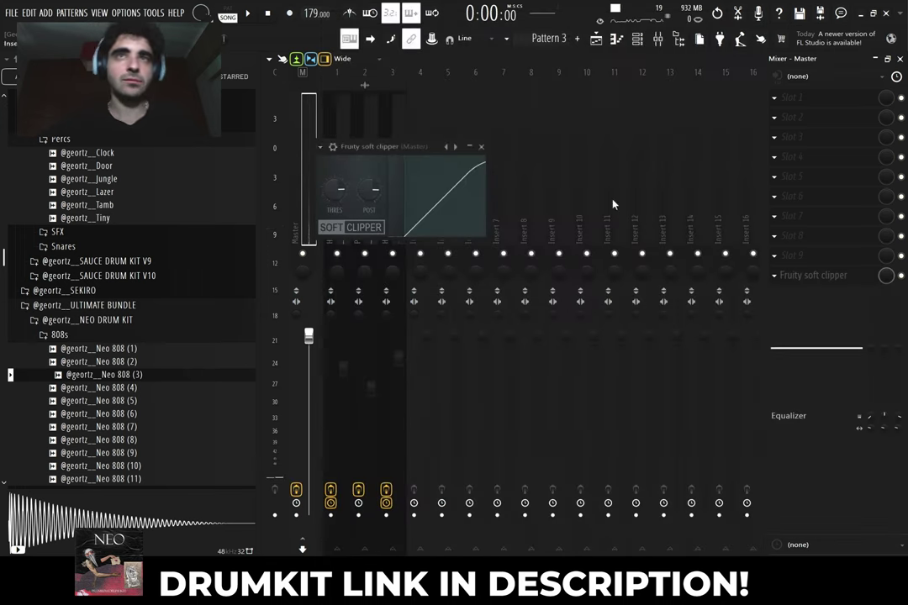
Enable the Neo 808 (3) sampler's volume envelope with hold at maximum and decay, sustain and release at minimum
{"action": "left_click", "coordinate": [618, 39]}
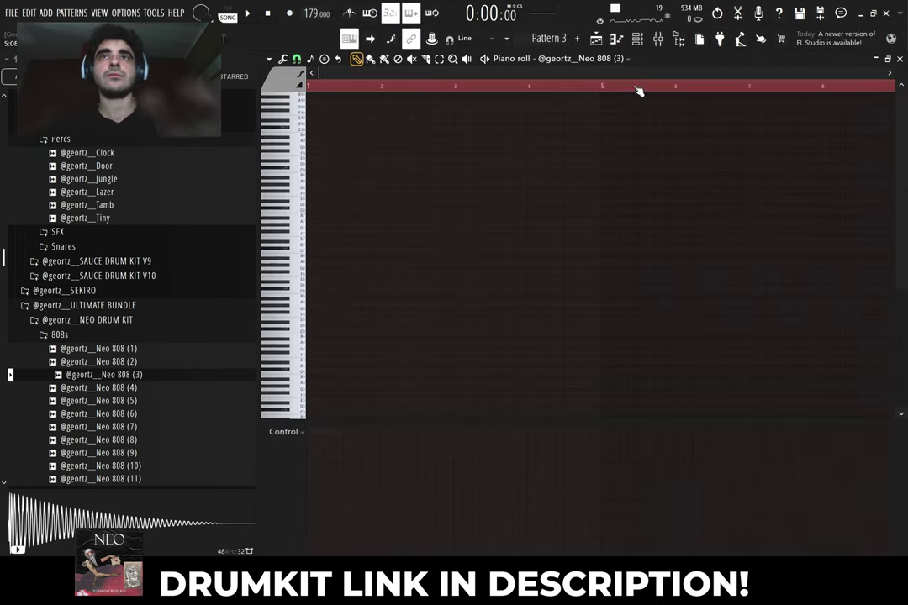
{"action": "left_click", "coordinate": [639, 40]}
{"action": "left_click", "coordinate": [504, 186]}
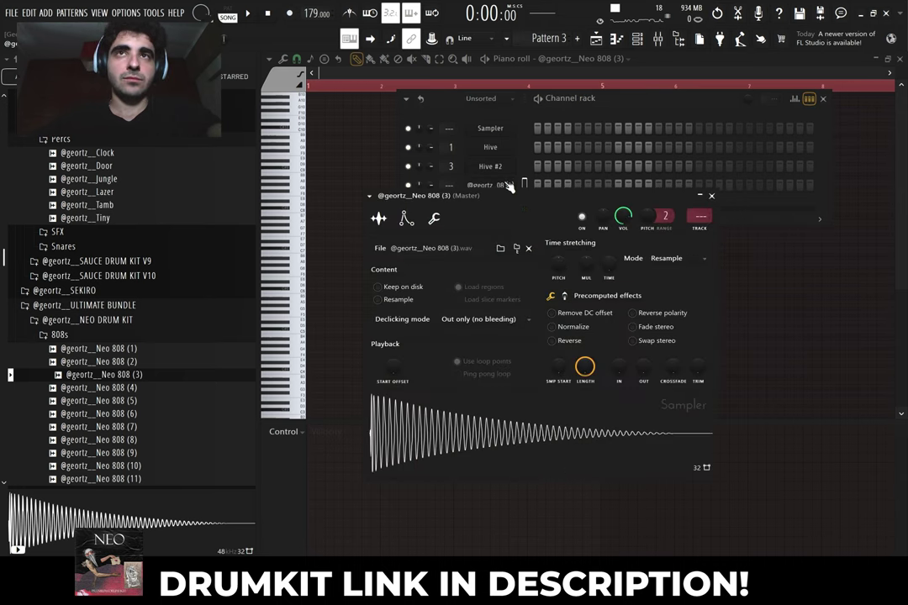
{"action": "left_click", "coordinate": [408, 219]}
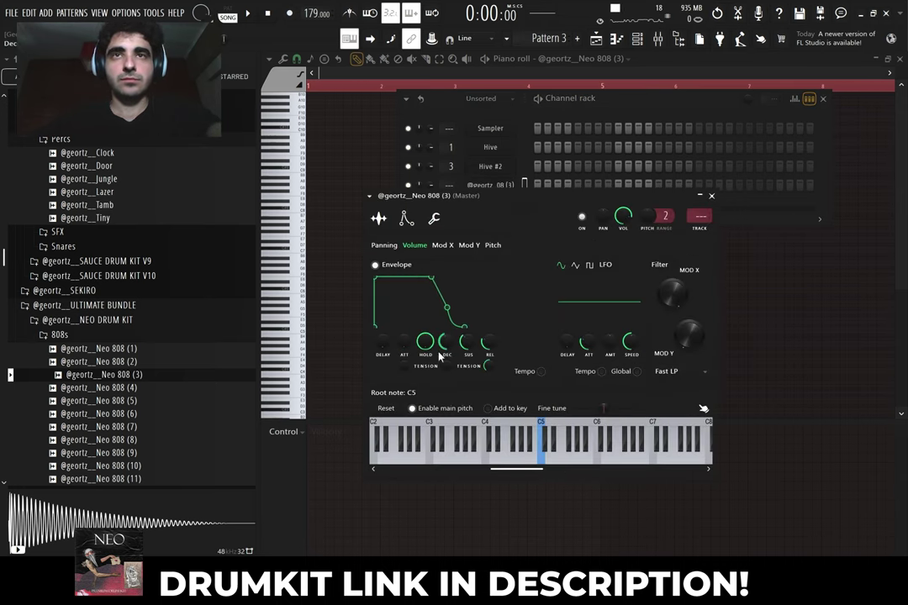
{"action": "left_click", "coordinate": [587, 103]}
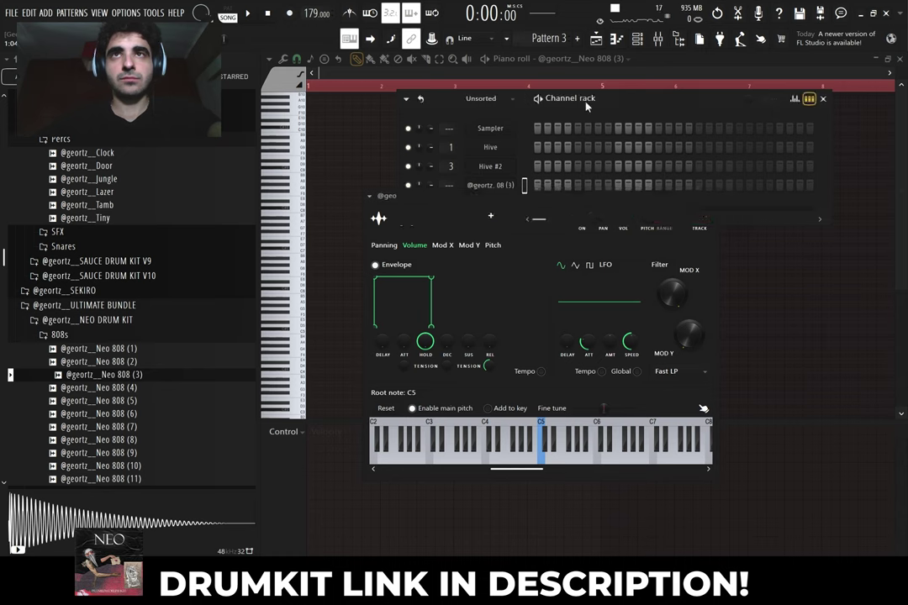
Add the Neo Snare (1) sample from the NEO DRUM KIT's Snares folder as a new channel
{"action": "scroll", "coordinate": [141, 355], "scroll_direction": "down", "scroll_amount": 5}
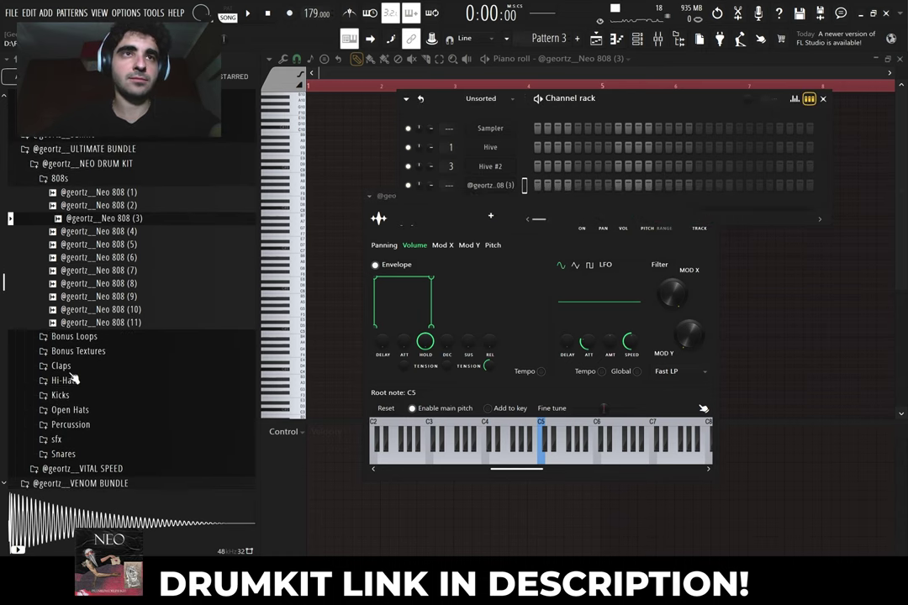
{"action": "scroll", "coordinate": [74, 380], "scroll_direction": "down", "scroll_amount": 3}
{"action": "left_click", "coordinate": [63, 376]}
{"action": "left_click", "coordinate": [107, 390]}
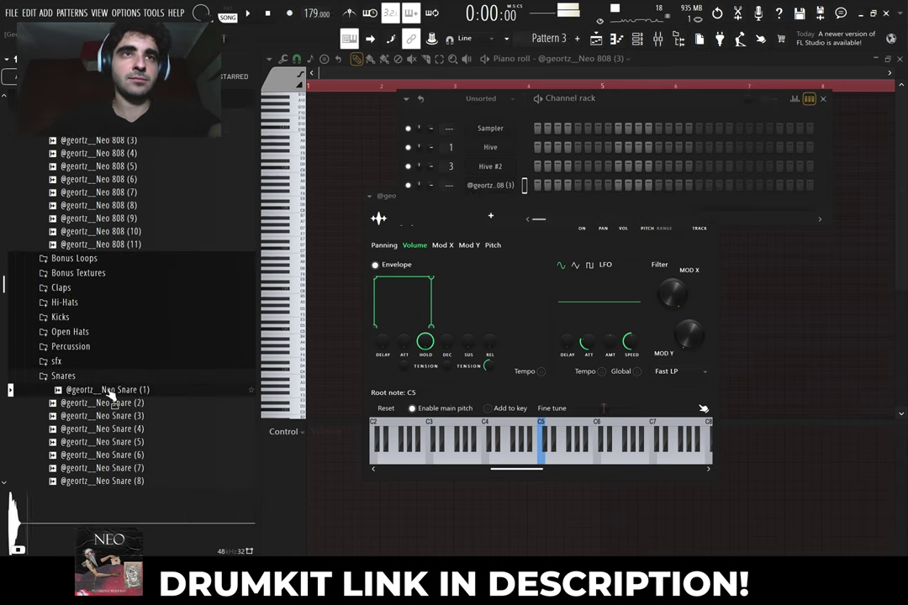
{"action": "left_click_drag", "start_coordinate": [484, 228], "coordinate": [457, 228]}
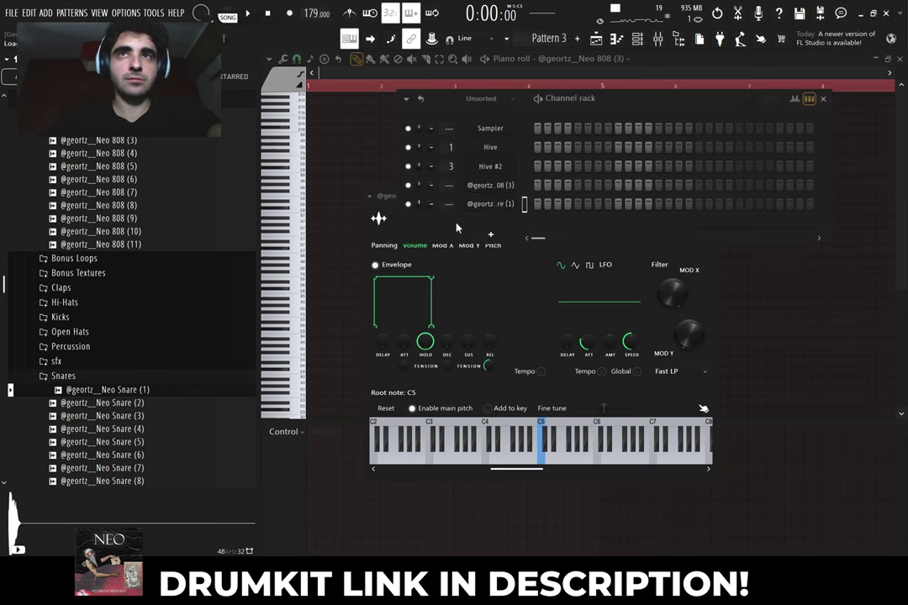
Add the Neo HH (5) hi-hat sample as a new channel and fill it every 2 steps
{"action": "left_click", "coordinate": [74, 303]}
{"action": "left_click_drag", "start_coordinate": [100, 369], "coordinate": [168, 366]}
{"action": "left_click_drag", "start_coordinate": [499, 226], "coordinate": [500, 223]}
{"action": "right_click", "coordinate": [512, 222]}
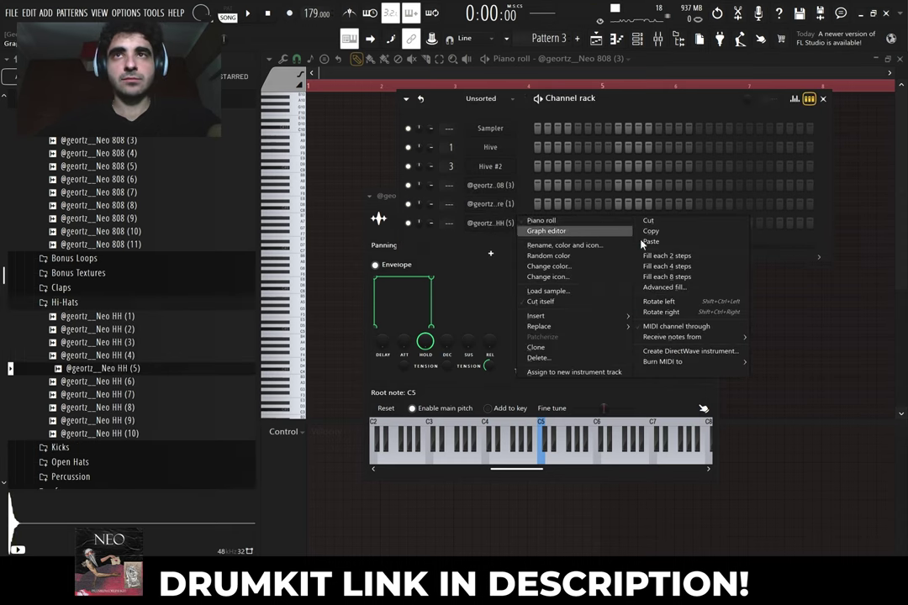
{"action": "left_click", "coordinate": [663, 259]}
Duplicate the one-bar hi-hat pattern across eight bars in the Neo HH (5) piano roll
{"action": "right_click", "coordinate": [500, 224]}
{"action": "left_click", "coordinate": [533, 222]}
{"action": "key", "text": "ctrl+a"}
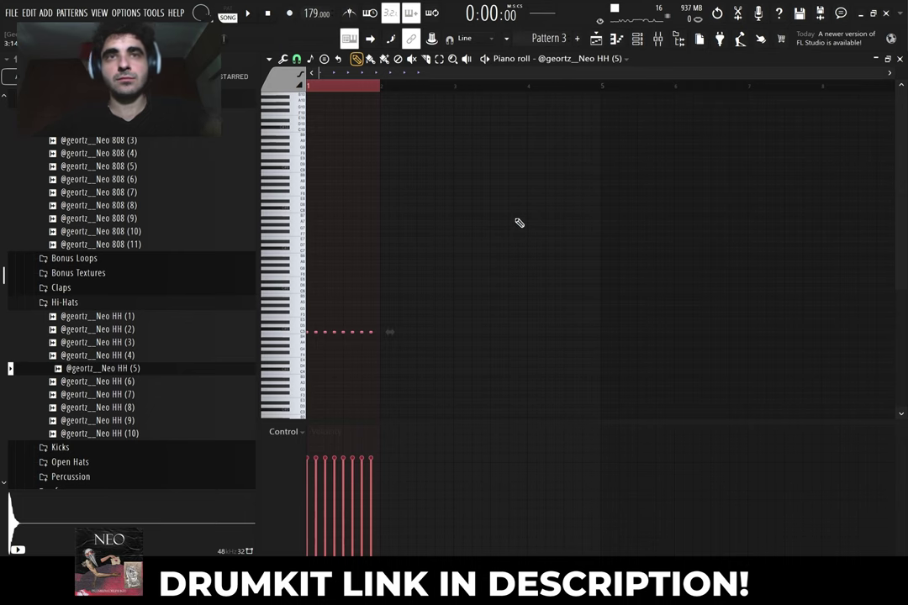
{"action": "key", "text": "ctrl+b"}
{"action": "key", "text": "ctrl+b"}
{"action": "key", "text": "ctrl+b"}
{"action": "key", "text": "ctrl+b"}
{"action": "key", "text": "ctrl+b"}
{"action": "key", "text": "ctrl+b"}
{"action": "key", "text": "ctrl+b"}
{"action": "key", "text": "ctrl+a"}
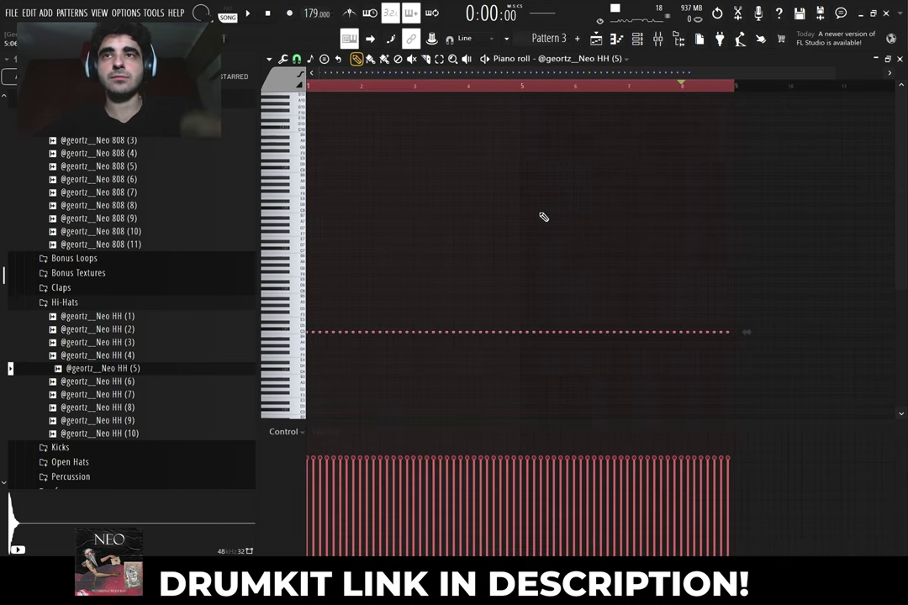
Place Pattern 3 on Track 7 from bar 1 of the playlist and play the arrangement briefly
{"action": "key", "text": "space"}
{"action": "left_click", "coordinate": [644, 44]}
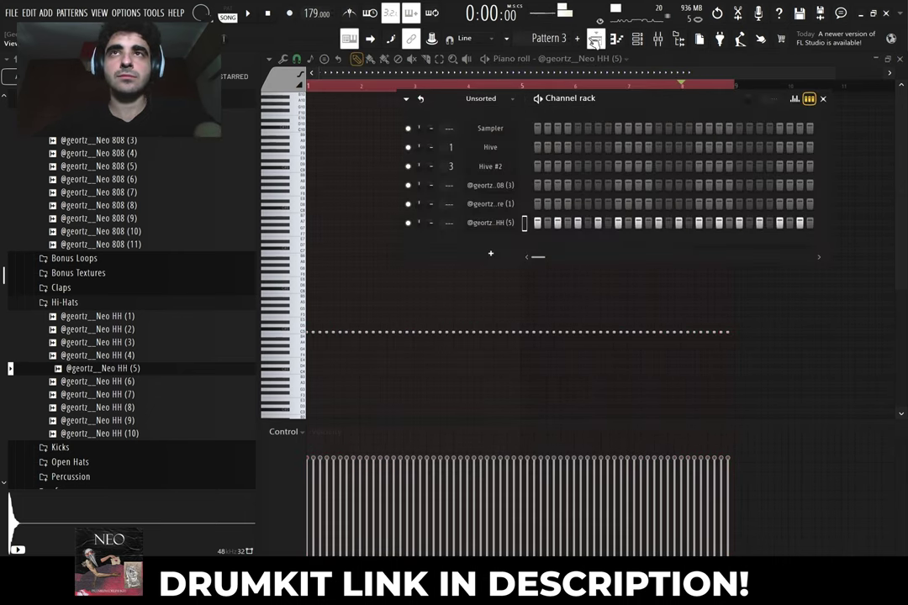
{"action": "left_click", "coordinate": [598, 40]}
{"action": "key", "text": "space"}
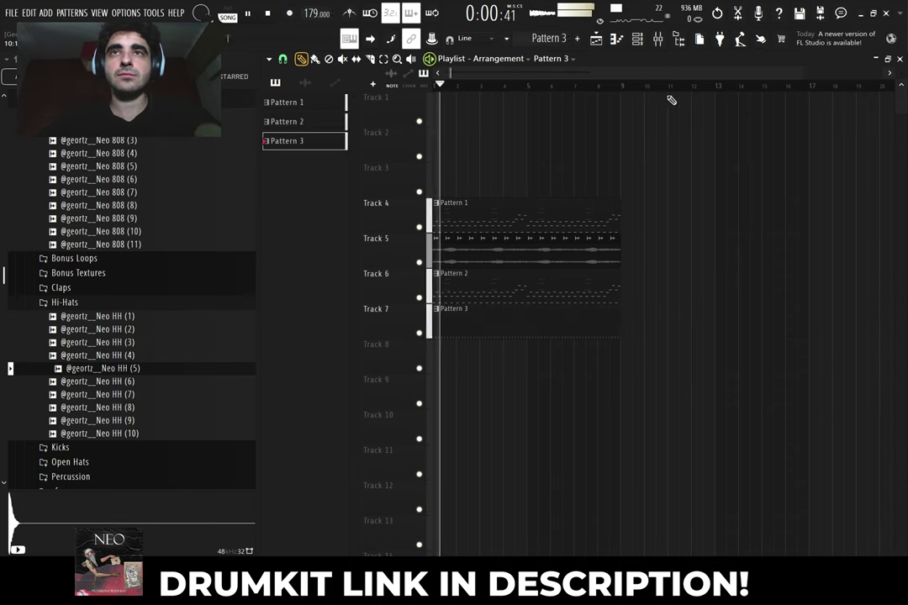
{"action": "left_click", "coordinate": [617, 41]}
{"action": "left_click", "coordinate": [636, 40]}
{"action": "key", "text": "space"}
Route the Hive, Pattern 1 and Hive #2 mixer tracks only to Insert 4 and adjust Insert 4's stereo separation
{"action": "key", "text": "F9"}
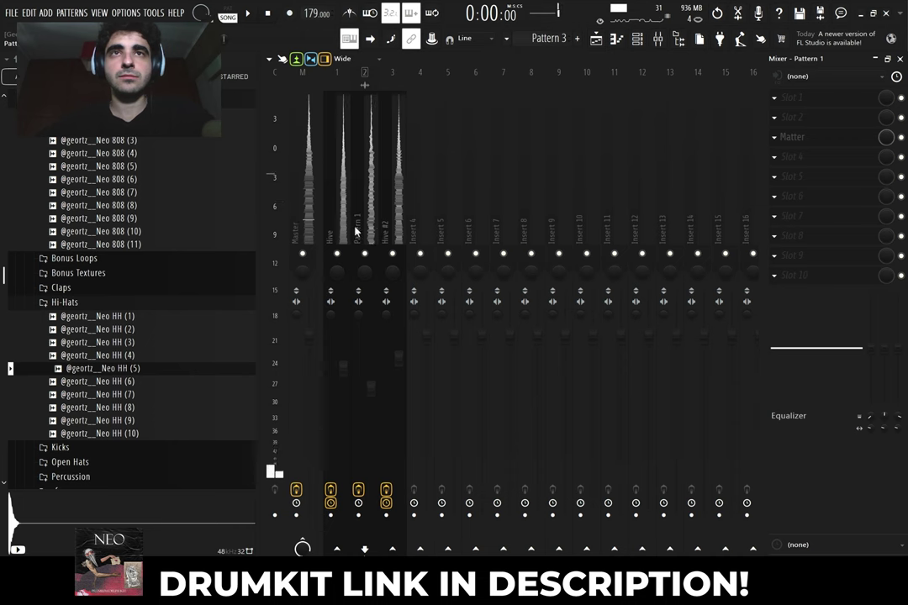
{"action": "left_click_drag", "start_coordinate": [349, 233], "coordinate": [397, 235]}
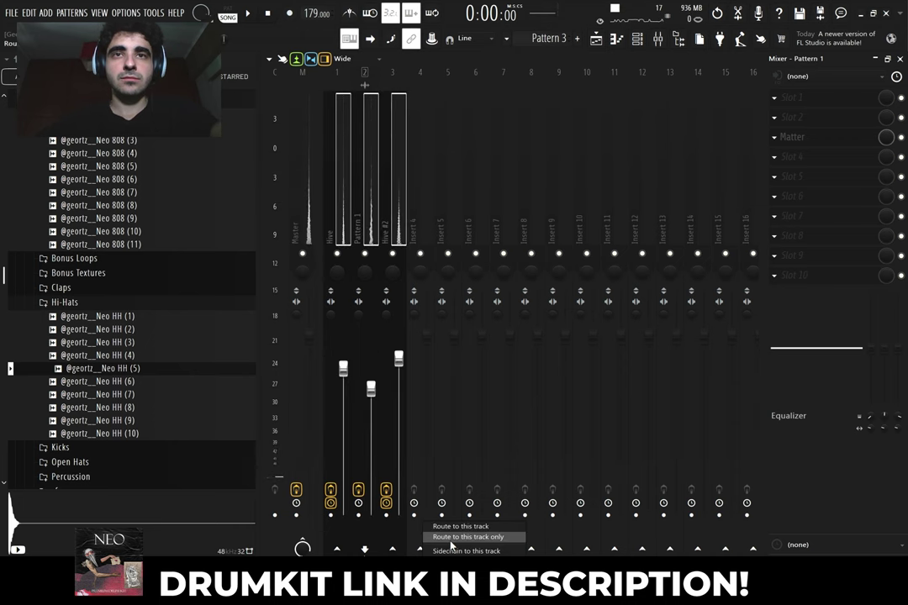
{"action": "left_click", "coordinate": [415, 294]}
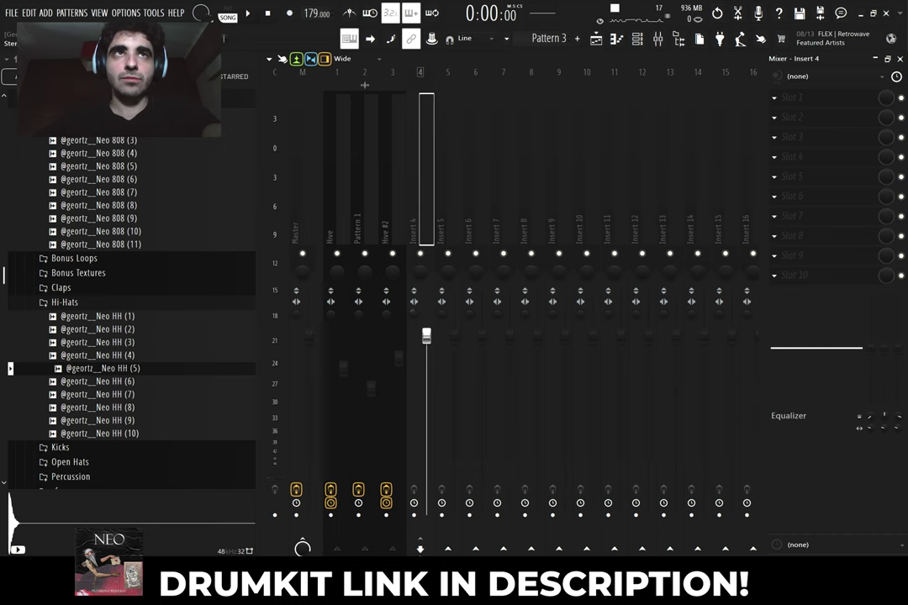
Lower the Hive, Pattern 1 and Hive #2 track volumes together, play the mix and select Insert 4
{"action": "left_click", "coordinate": [392, 222]}
{"action": "left_click_drag", "start_coordinate": [373, 390], "coordinate": [373, 413]}
{"action": "key", "text": "space"}
{"action": "left_click", "coordinate": [425, 244]}
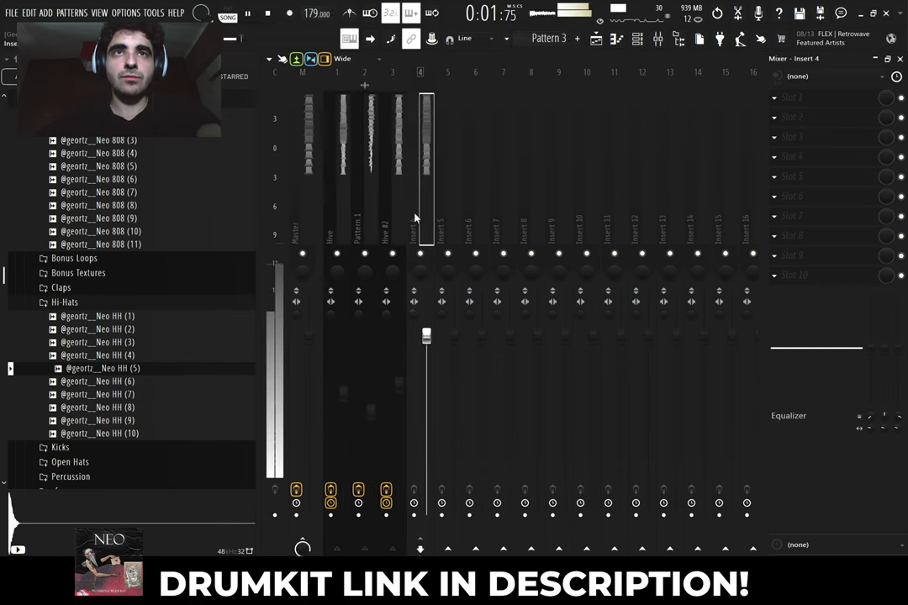
Add a C#5 note on the third beat of bar 1 in the Neo Snare (1) piano roll
{"action": "left_click", "coordinate": [636, 39]}
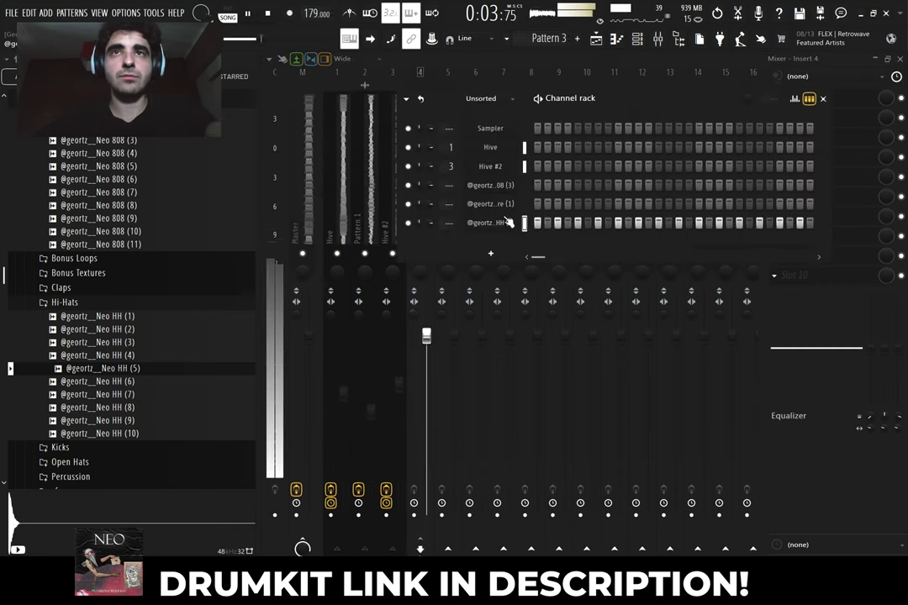
{"action": "right_click", "coordinate": [518, 199]}
{"action": "left_click", "coordinate": [539, 202]}
{"action": "key", "text": "space"}
{"action": "scroll", "coordinate": [335, 310], "scroll_direction": "up", "scroll_amount": 2}
{"action": "scroll", "coordinate": [505, 193], "scroll_direction": "down", "scroll_amount": 5}
{"action": "left_click_drag", "start_coordinate": [341, 208], "coordinate": [349, 219]}
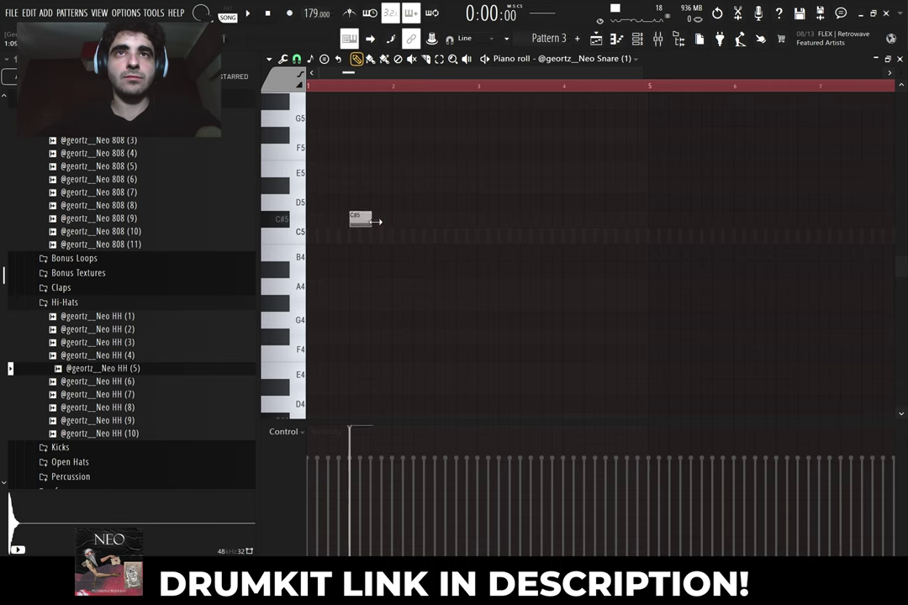
{"action": "left_click_drag", "start_coordinate": [376, 222], "coordinate": [387, 222]}
Play the pattern and shorten the C#5 snare note in bar 1 to one beat
{"action": "key", "text": "space"}
{"action": "key", "text": "space"}
{"action": "scroll", "coordinate": [450, 237], "scroll_direction": "up", "scroll_amount": 4}
{"action": "key", "text": "ctrl+a"}
{"action": "key", "text": "space"}
{"action": "left_click_drag", "start_coordinate": [426, 277], "coordinate": [364, 273]}
{"action": "left_click", "coordinate": [412, 282]}
{"action": "right_click", "coordinate": [412, 282]}
{"action": "key", "text": "space"}
{"action": "scroll", "coordinate": [399, 282], "scroll_direction": "down", "scroll_amount": 2}
{"action": "scroll", "coordinate": [342, 268], "scroll_direction": "up", "scroll_amount": 5}
{"action": "key", "text": "ctrl+a"}
{"action": "scroll", "coordinate": [362, 274], "scroll_direction": "up", "scroll_amount": 5}
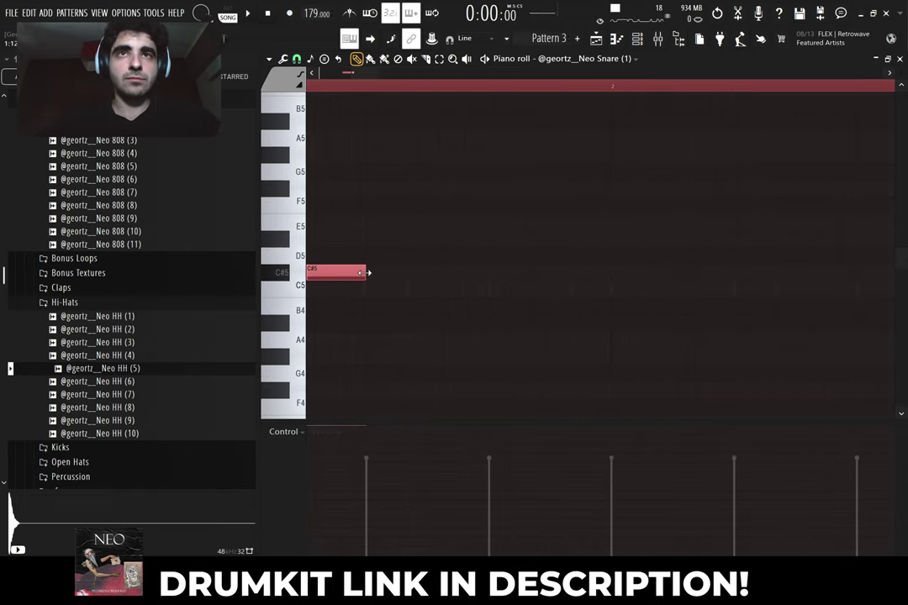
Add a second C#5 snare note on the third beat of bar 2 and duplicate the two-bar pattern across eight bars
{"action": "right_click", "coordinate": [395, 297], "text": "ctrl"}
{"action": "left_click_drag", "start_coordinate": [410, 266], "coordinate": [410, 254]}
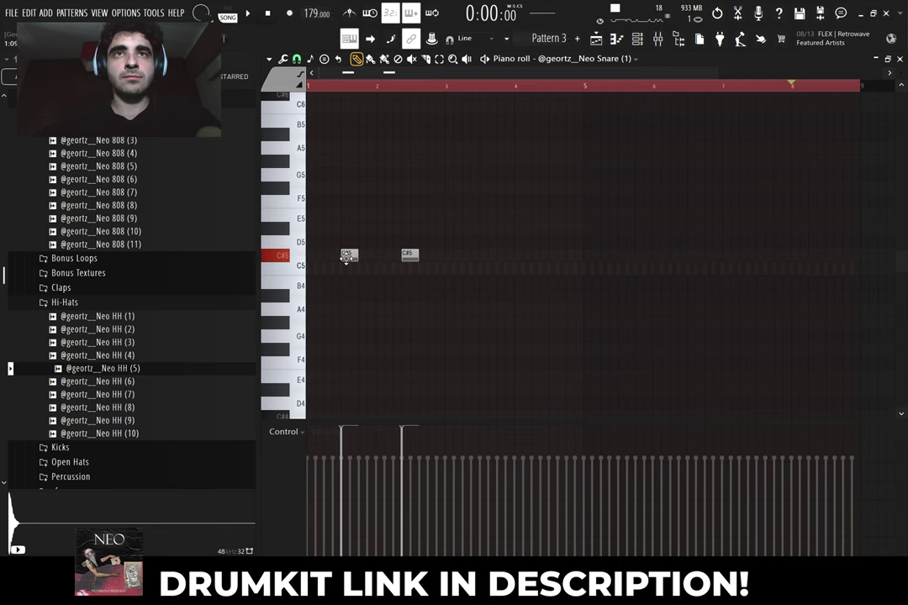
{"action": "scroll", "coordinate": [414, 258], "scroll_direction": "down", "scroll_amount": 2}
{"action": "left_click_drag", "start_coordinate": [700, 86], "coordinate": [417, 104]}
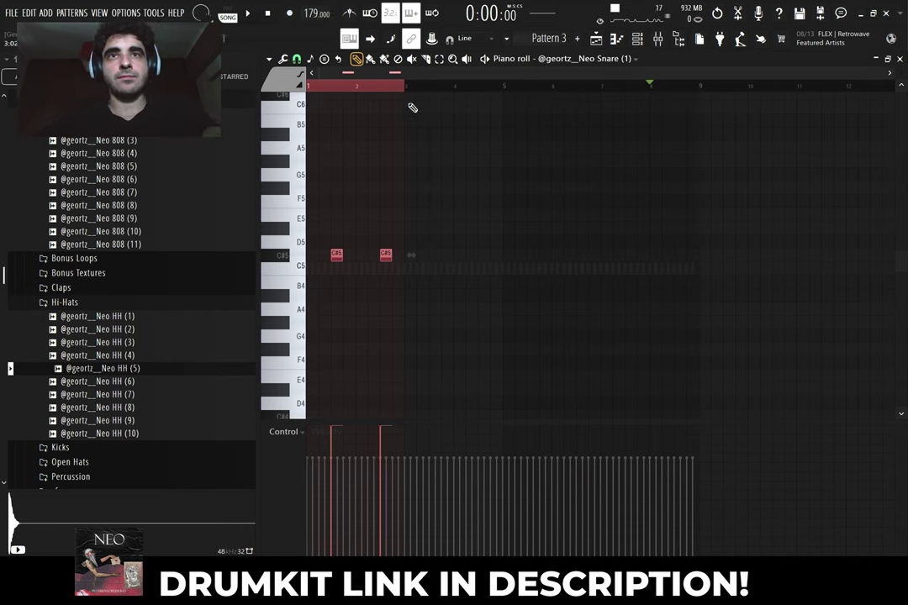
{"action": "key", "text": "ctrl+b"}
{"action": "key", "text": "ctrl+b"}
{"action": "key", "text": "ctrl+b"}
{"action": "key", "text": "ctrl+d"}
Play the arrangement and shift the C#5 snare notes in bars 4 and 8 one beat later
{"action": "key", "text": "space"}
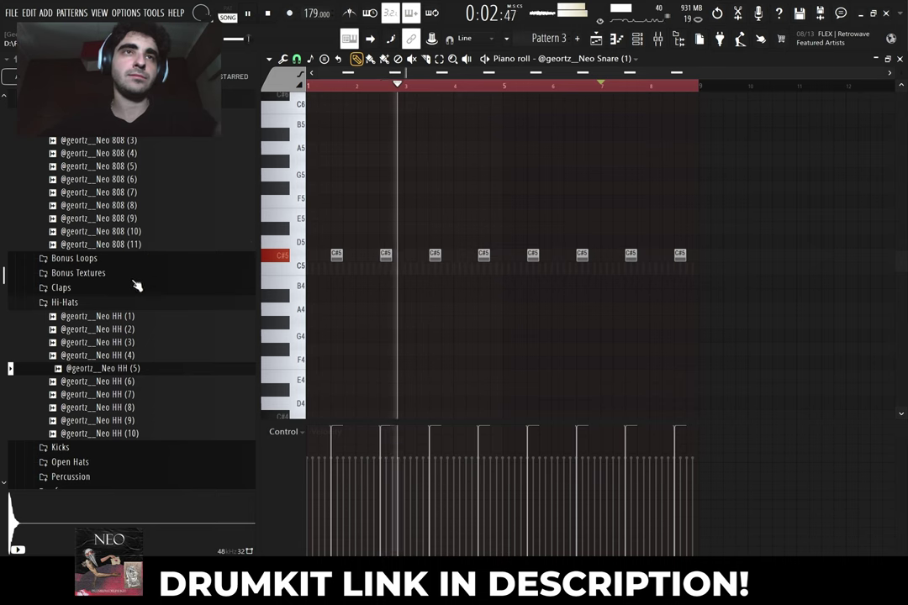
{"action": "left_click_drag", "start_coordinate": [483, 261], "coordinate": [494, 263]}
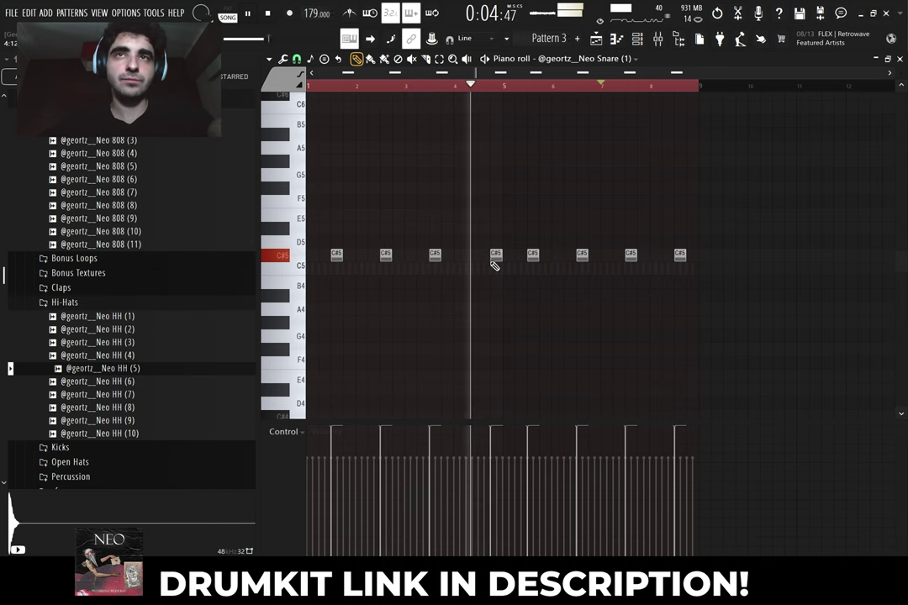
{"action": "left_click_drag", "start_coordinate": [681, 256], "coordinate": [693, 254]}
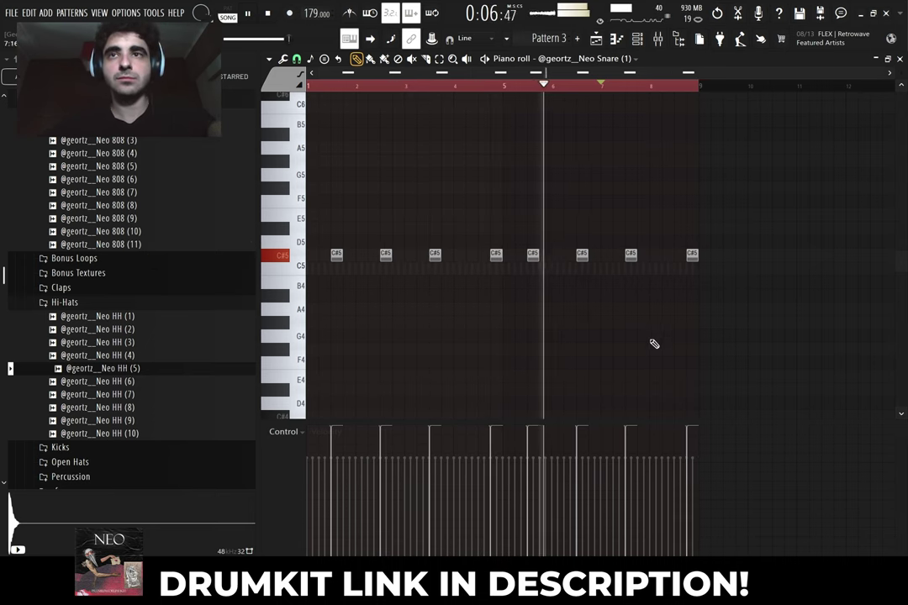
{"action": "key", "text": "F6"}
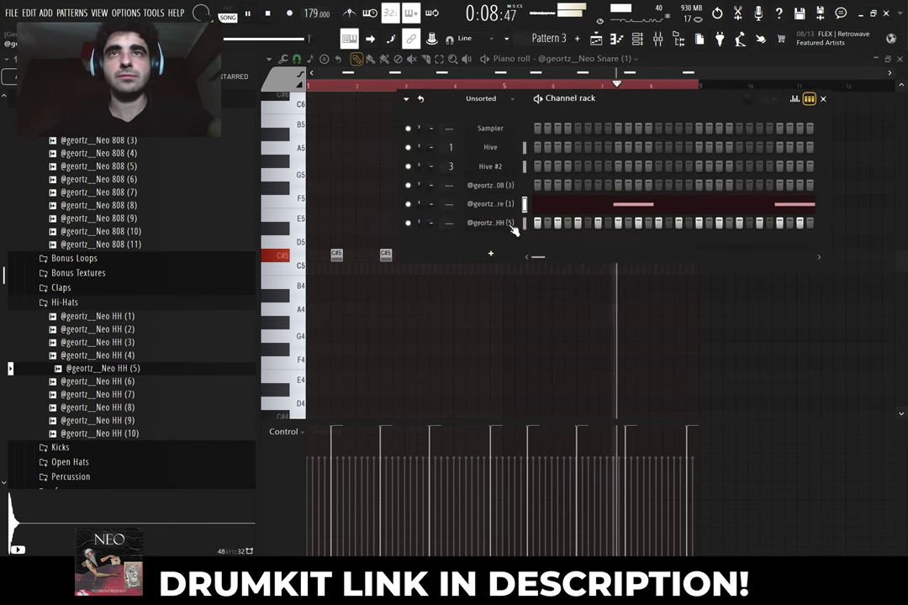
{"action": "key", "text": "F6"}
Stop playback and set the playback start position to bar 8 in the snare's piano roll
{"action": "scroll", "coordinate": [612, 338], "scroll_direction": "up", "scroll_amount": 3}
{"action": "left_click_drag", "start_coordinate": [596, 333], "coordinate": [467, 313]}
{"action": "key", "text": "space"}
{"action": "scroll", "coordinate": [495, 272], "scroll_direction": "down", "scroll_amount": 3}
{"action": "left_click", "coordinate": [615, 88]}
{"action": "scroll", "coordinate": [617, 195], "scroll_direction": "up", "scroll_amount": 4}
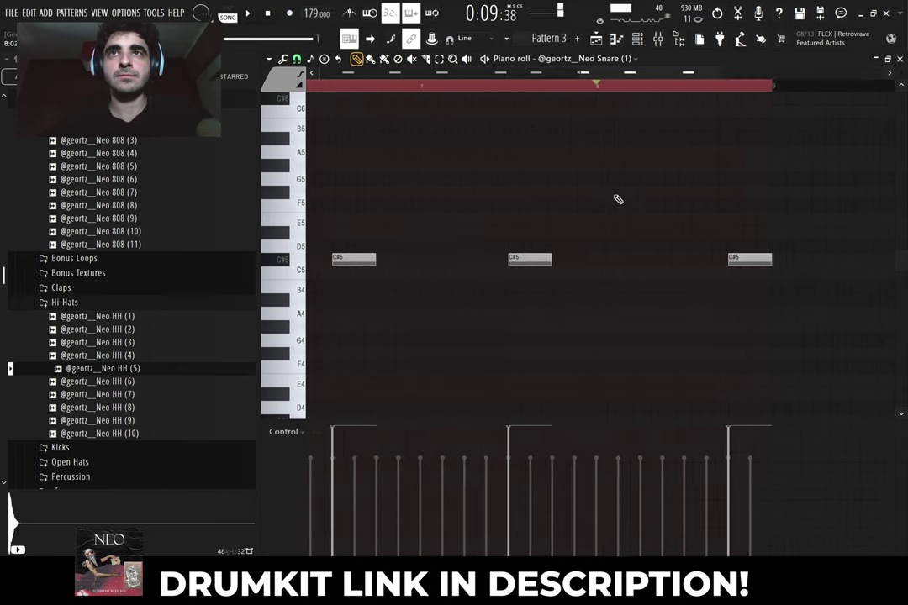
Add three consecutive short A5 snare notes at the start of bar 8 and a fourth before the bar's midpoint
{"action": "left_click", "coordinate": [597, 155]}
{"action": "left_click_drag", "start_coordinate": [638, 156], "coordinate": [596, 156]}
{"action": "key", "text": "space"}
{"action": "left_click", "coordinate": [611, 152]}
{"action": "left_click", "coordinate": [623, 153]}
{"action": "key", "text": "space"}
{"action": "left_click", "coordinate": [669, 152]}
{"action": "scroll", "coordinate": [601, 174], "scroll_direction": "right", "scroll_amount": 4}
{"action": "scroll", "coordinate": [521, 197], "scroll_direction": "up", "scroll_amount": 1}
{"action": "key", "text": "space"}
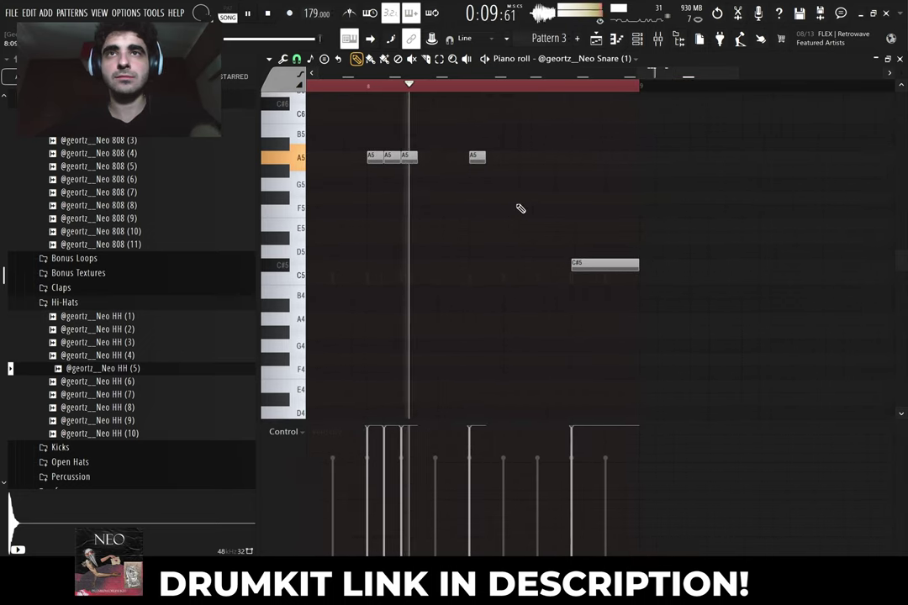
{"action": "key", "text": "space"}
Set the piano roll snap to 1/3 beat and add descending F#5, E5 and D#5 snare notes in bar 8
{"action": "left_click", "coordinate": [296, 58]}
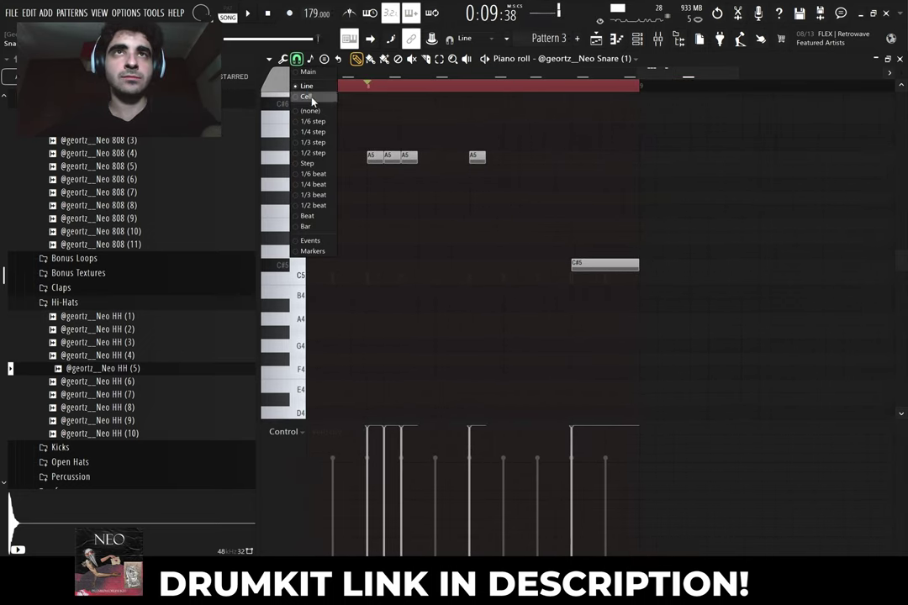
{"action": "left_click", "coordinate": [314, 195]}
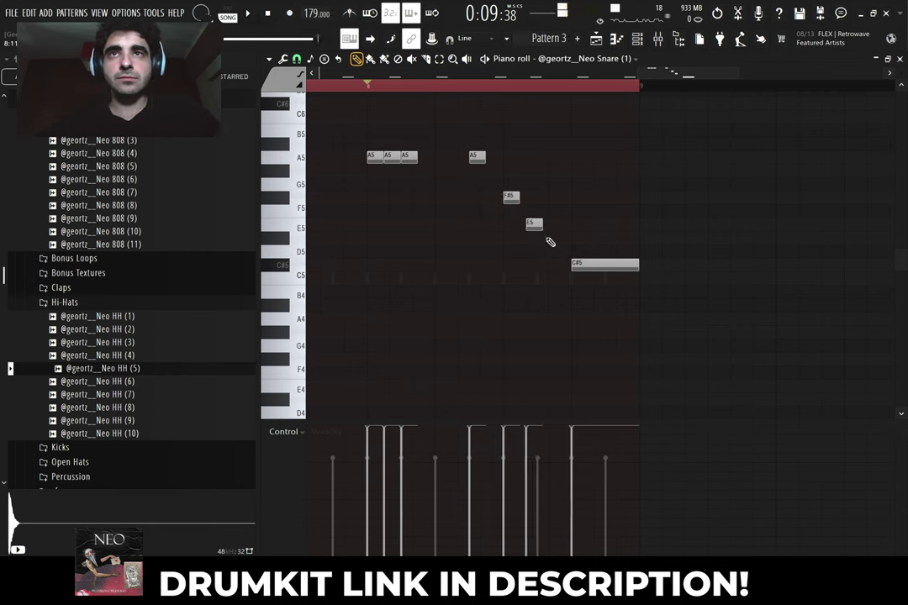
{"action": "key", "text": "space"}
Replace the long C#5 snare note at the end of bar 8 with three short C#5 notes
{"action": "right_click", "coordinate": [612, 266]}
{"action": "left_click", "coordinate": [579, 266]}
{"action": "key", "text": "space"}
{"action": "key", "text": "space"}
{"action": "left_click", "coordinate": [600, 265]}
{"action": "left_click", "coordinate": [619, 267]}
{"action": "key", "text": "space"}
Select all snare fill notes in bar 8 and randomize their panning and velocity levels
{"action": "scroll", "coordinate": [617, 266], "scroll_direction": "up", "scroll_amount": 3}
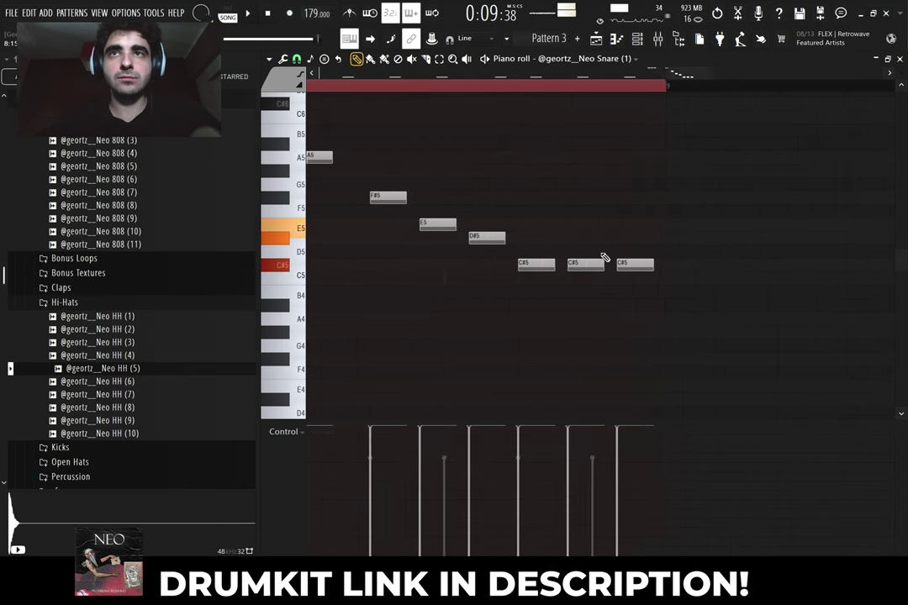
{"action": "scroll", "coordinate": [603, 256], "scroll_direction": "down", "scroll_amount": 5}
{"action": "left_click_drag", "start_coordinate": [665, 137], "coordinate": [472, 330]}
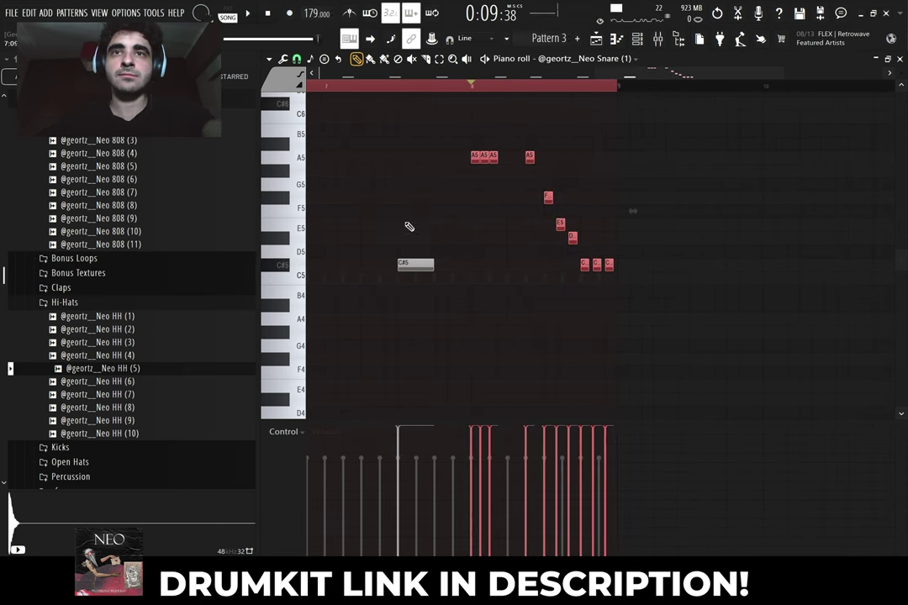
{"action": "left_click", "coordinate": [285, 60]}
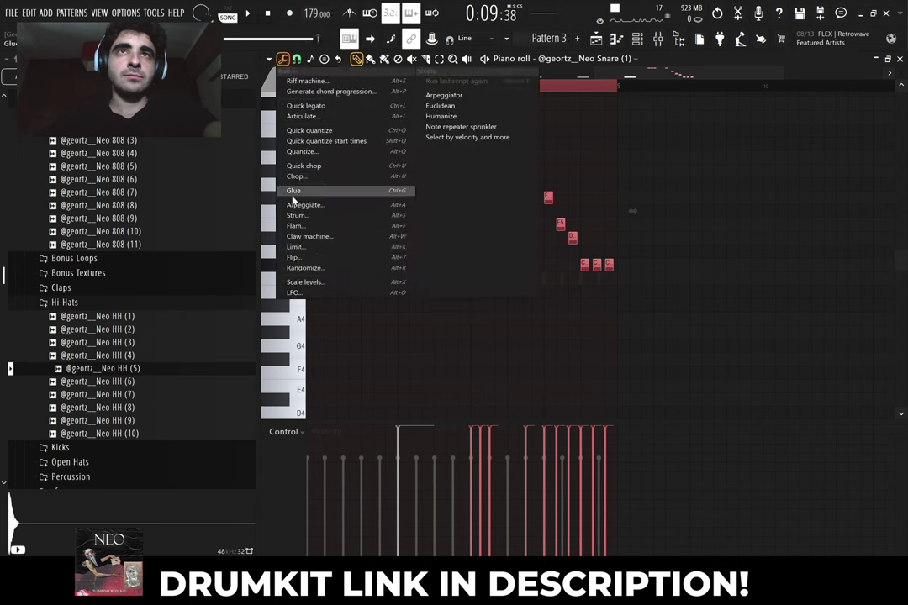
{"action": "left_click", "coordinate": [305, 269]}
{"action": "left_click", "coordinate": [411, 354]}
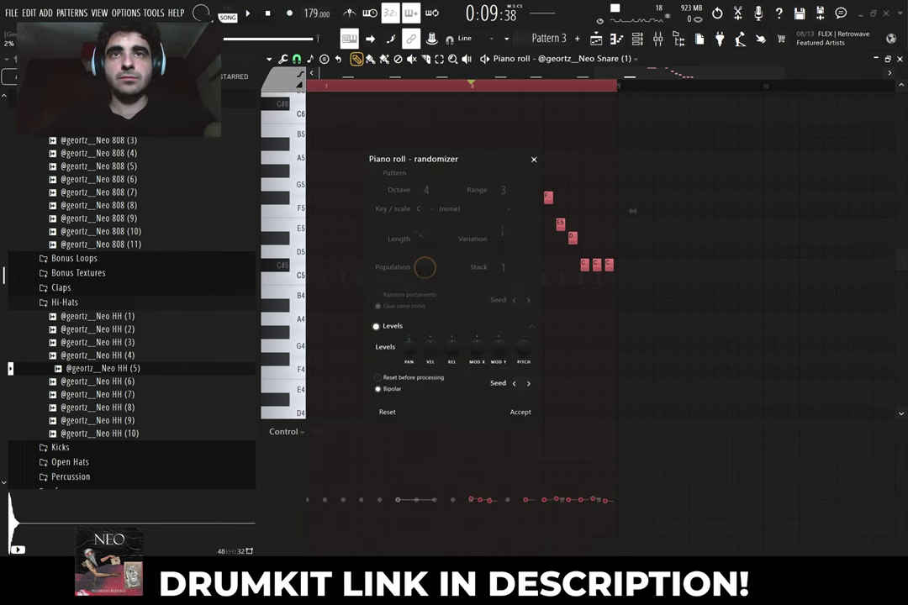
{"action": "left_click", "coordinate": [423, 351]}
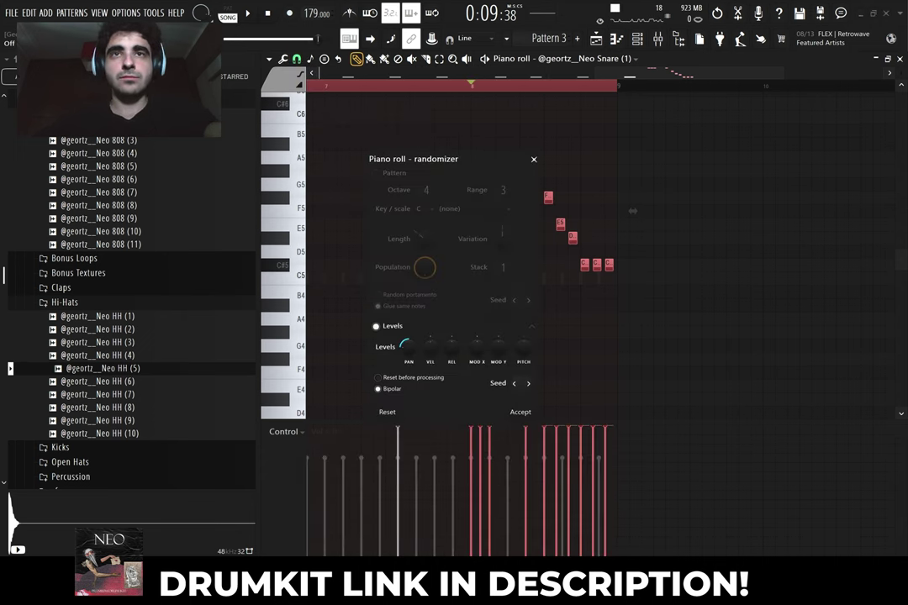
{"action": "left_click_drag", "start_coordinate": [430, 348], "coordinate": [430, 325]}
{"action": "key", "text": "space"}
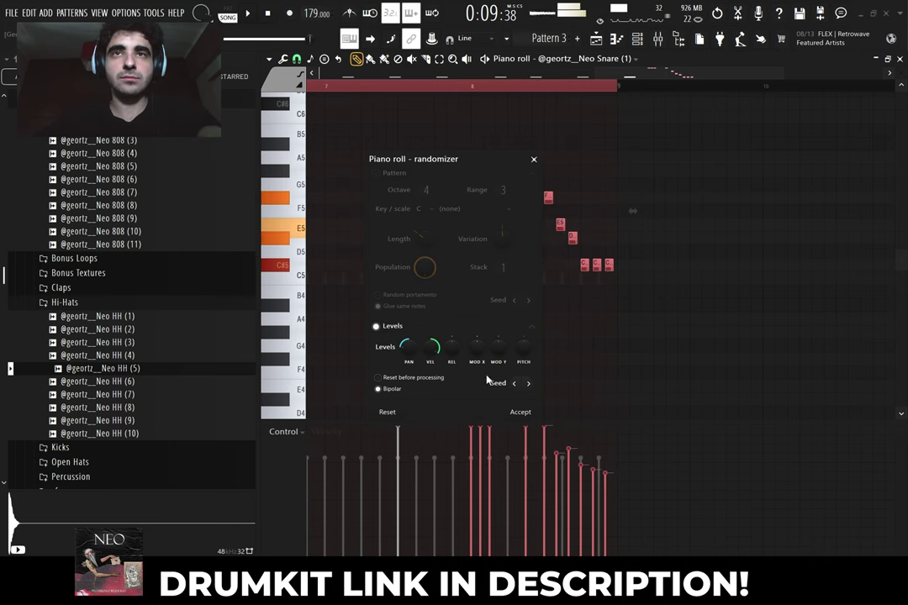
{"action": "left_click", "coordinate": [520, 413]}
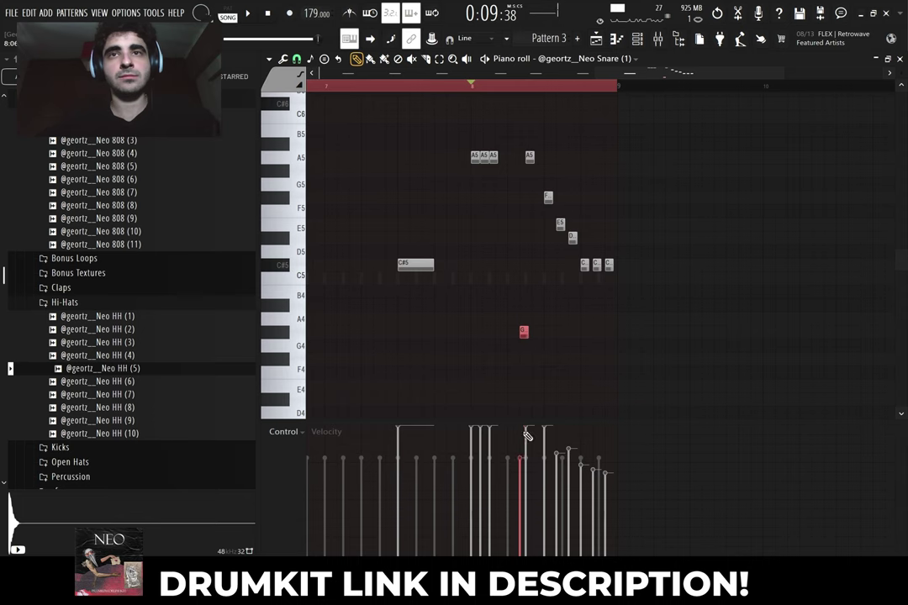
Play Pattern 3 from the start and open the Neo 808 (3) channel's piano roll
{"action": "scroll", "coordinate": [412, 320], "scroll_direction": "down", "scroll_amount": 4}
{"action": "key", "text": "space"}
{"action": "left_click_drag", "start_coordinate": [405, 313], "coordinate": [557, 343]}
{"action": "left_click", "coordinate": [637, 40]}
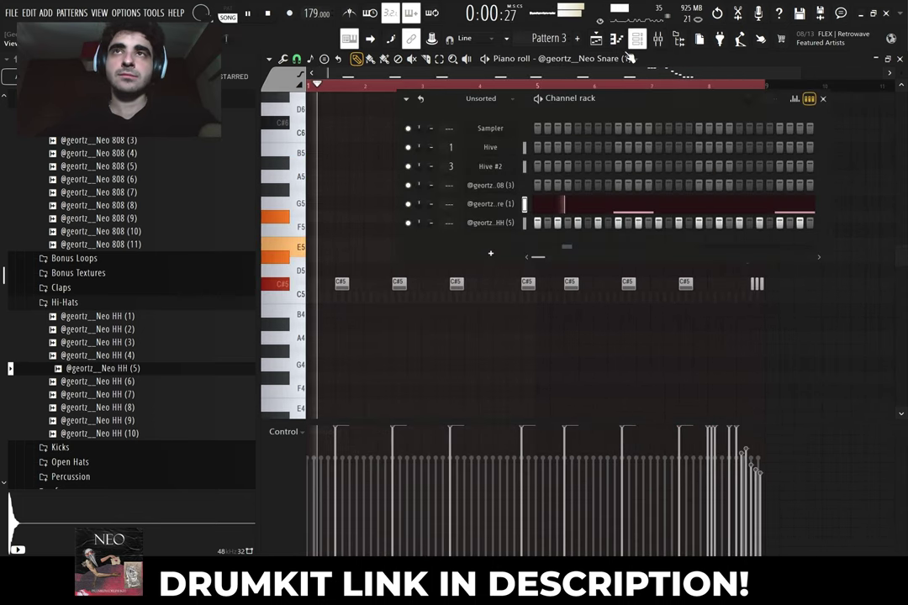
{"action": "left_click", "coordinate": [502, 187]}
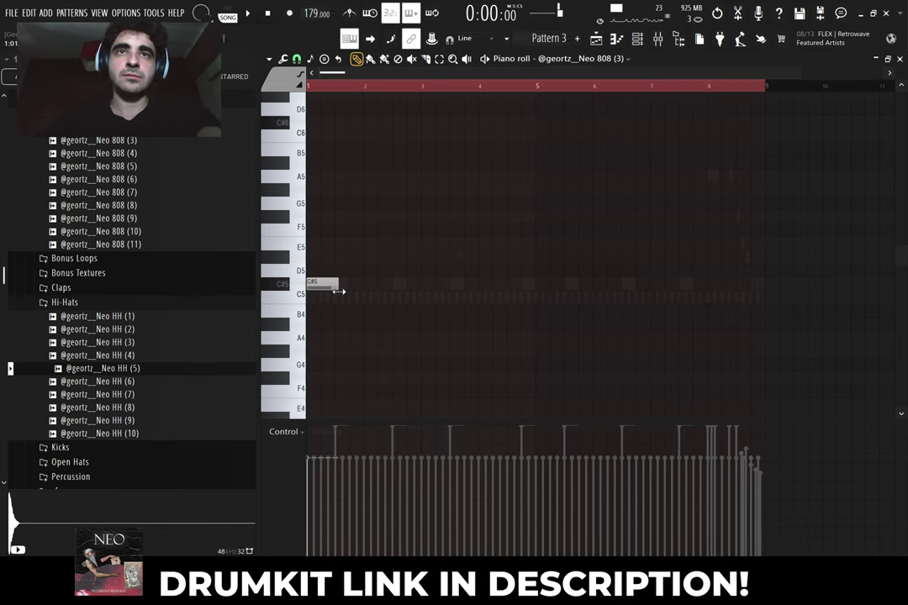
Place a C#5 808 note at the start of bar 1, extend it to half a bar and set the snap to Line
{"action": "scroll", "coordinate": [411, 296], "scroll_direction": "up", "scroll_amount": 4}
{"action": "left_click_drag", "start_coordinate": [411, 296], "coordinate": [555, 290]}
{"action": "scroll", "coordinate": [411, 306], "scroll_direction": "up", "scroll_amount": 3}
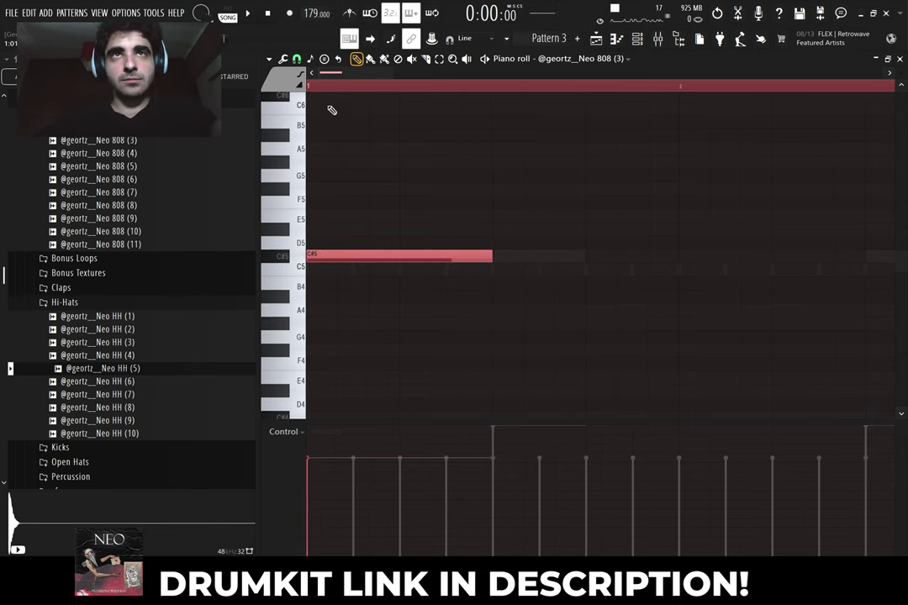
{"action": "left_click", "coordinate": [297, 59]}
{"action": "left_click", "coordinate": [305, 86]}
{"action": "key", "text": "space"}
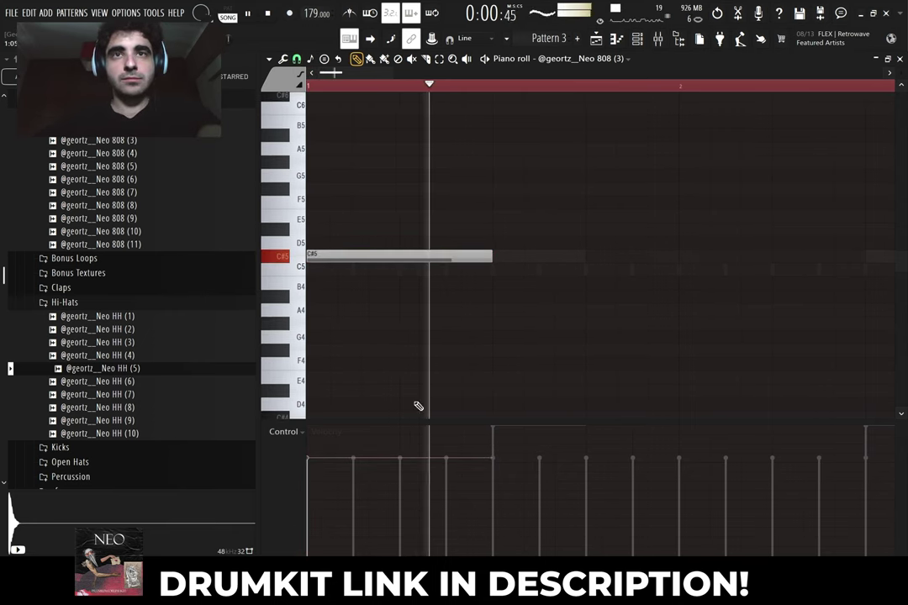
Shorten the first C#5 808 note to one and a half beats and add two more C#5 notes directly behind it
{"action": "left_click", "coordinate": [505, 260]}
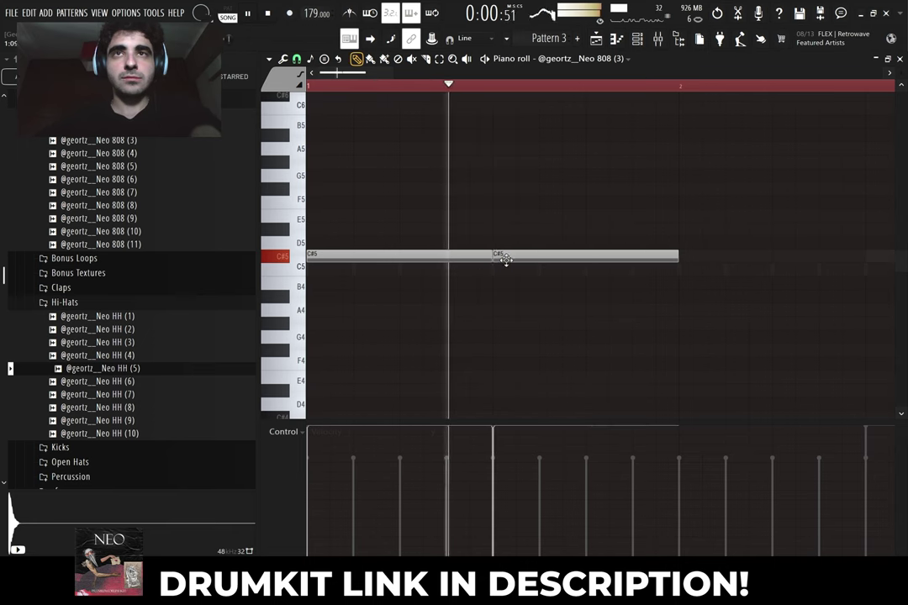
{"action": "right_click", "coordinate": [526, 260]}
{"action": "left_click_drag", "start_coordinate": [490, 260], "coordinate": [448, 261]}
{"action": "left_click", "coordinate": [460, 260]}
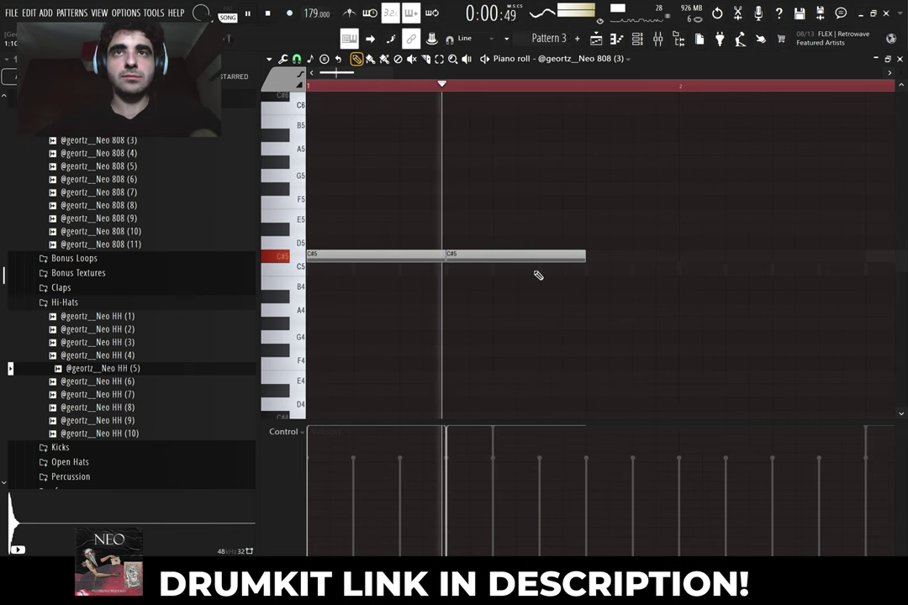
{"action": "left_click", "coordinate": [597, 260]}
{"action": "scroll", "coordinate": [691, 282], "scroll_direction": "down", "scroll_amount": 2}
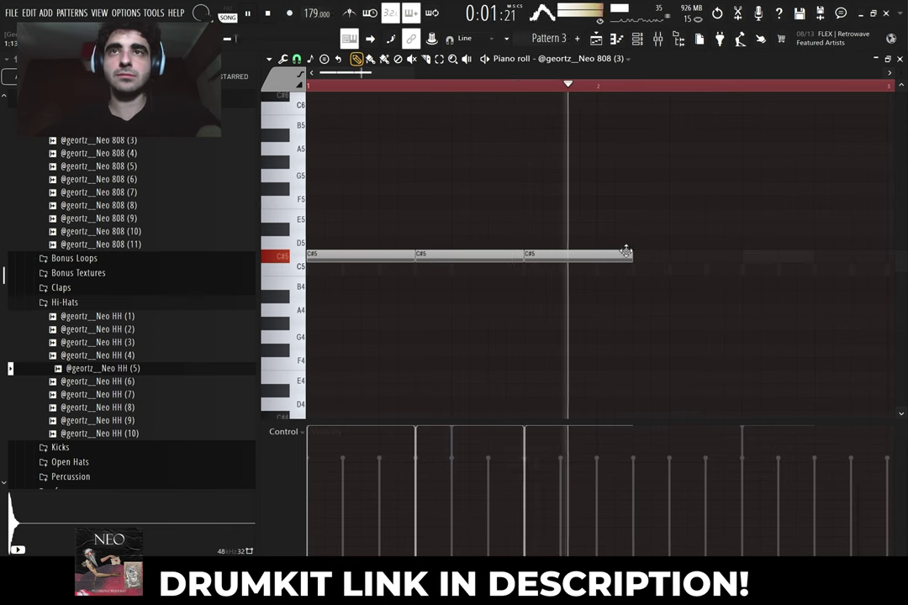
Shorten the third C#5 note to a quarter beat and follow it with a quarter-beat and a one-and-a-half-beat C#5 note
{"action": "key", "text": "space"}
{"action": "left_click", "coordinate": [563, 258]}
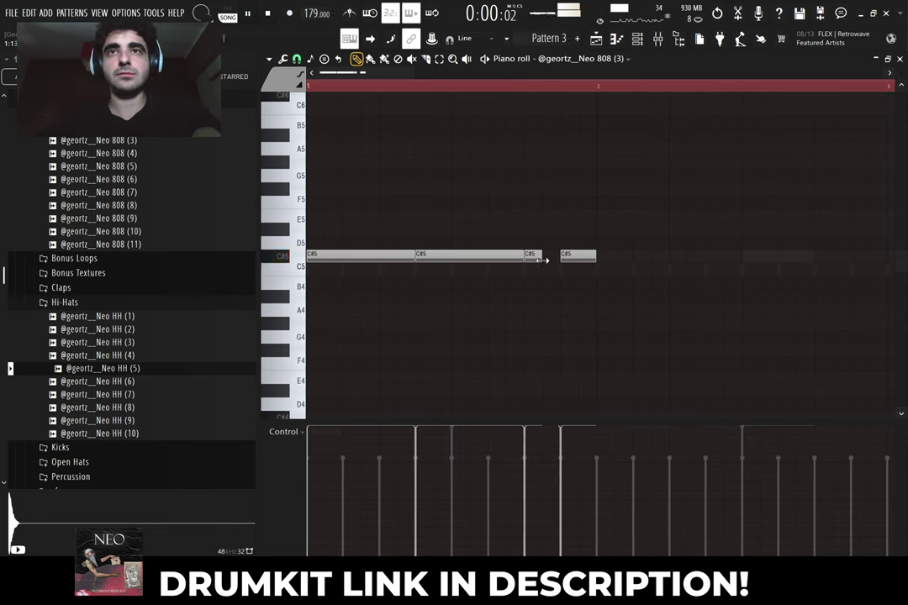
{"action": "left_click", "coordinate": [549, 259]}
{"action": "left_click_drag", "start_coordinate": [593, 259], "coordinate": [660, 257]}
{"action": "scroll", "coordinate": [530, 310], "scroll_direction": "down", "scroll_amount": 2}
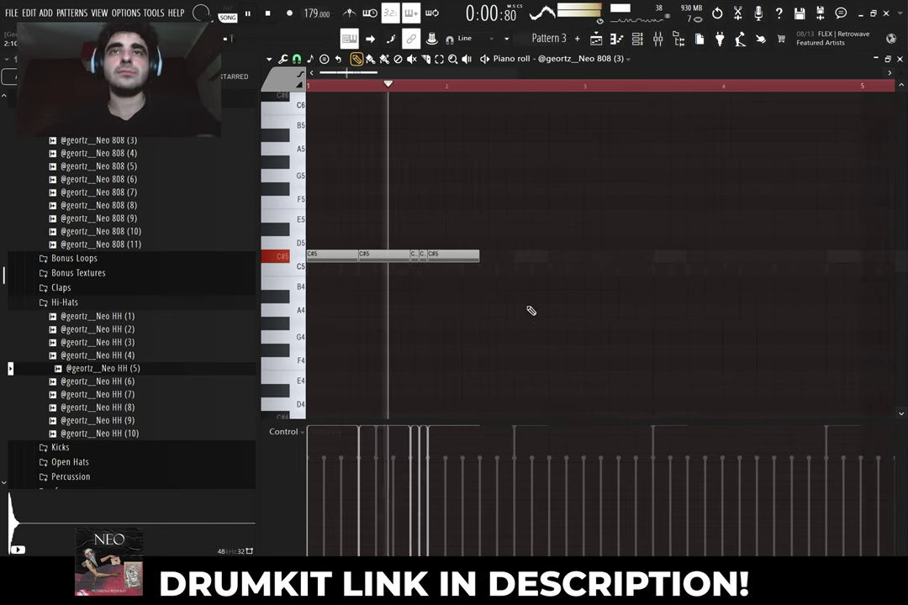
Finish bar 2 of the 808 line with another one-and-a-half-beat C#5 note and an equally long A4 note
{"action": "left_click", "coordinate": [487, 262]}
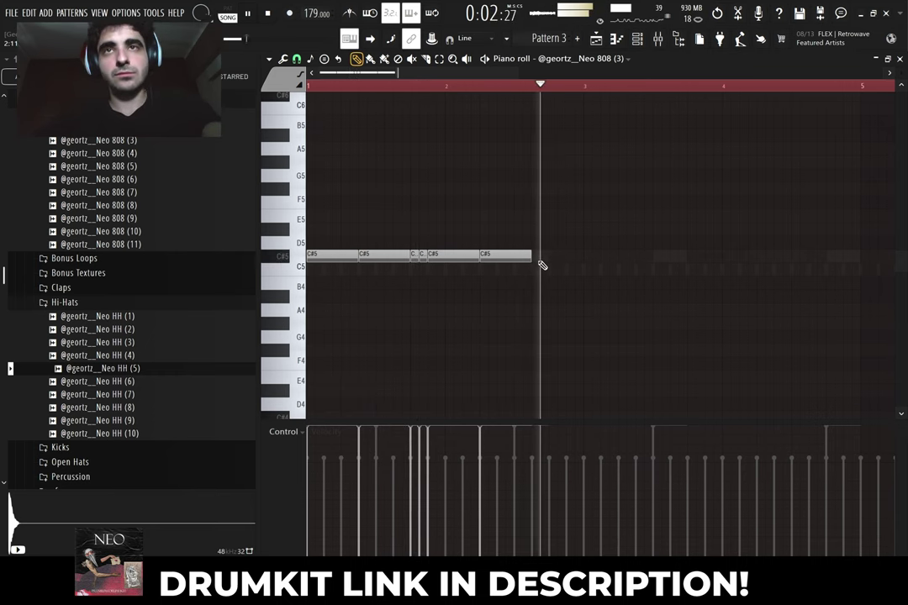
{"action": "left_click", "coordinate": [545, 257]}
{"action": "left_click_drag", "start_coordinate": [556, 257], "coordinate": [549, 303]}
{"action": "key", "text": "space"}
{"action": "scroll", "coordinate": [571, 275], "scroll_direction": "down", "scroll_amount": 2}
{"action": "key", "text": "space"}
Copy the whole two-bar 808 phrase into bars 3 and 4
{"action": "key", "text": "ctrl+a"}
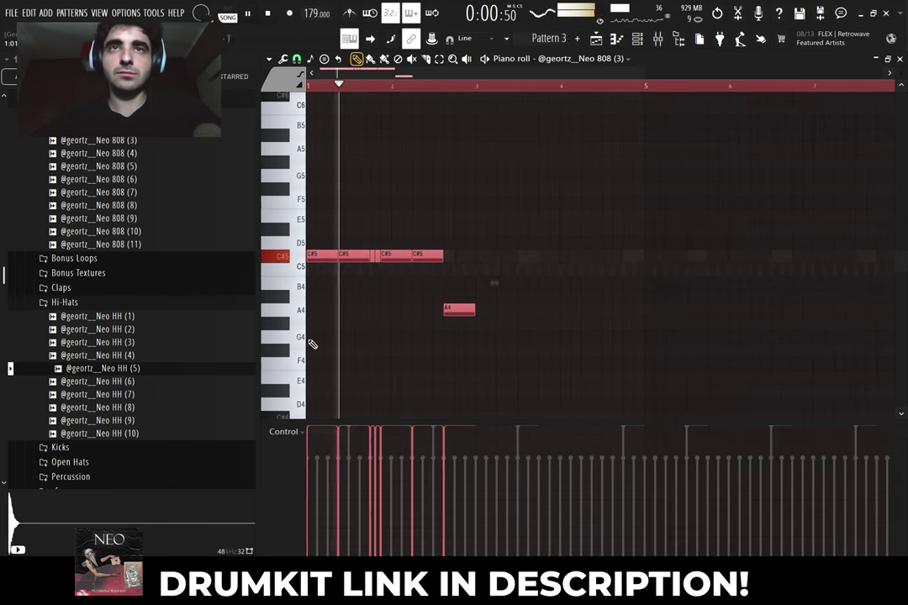
{"action": "left_click_drag", "start_coordinate": [313, 257], "coordinate": [484, 250]}
{"action": "key", "text": "ctrl+d"}
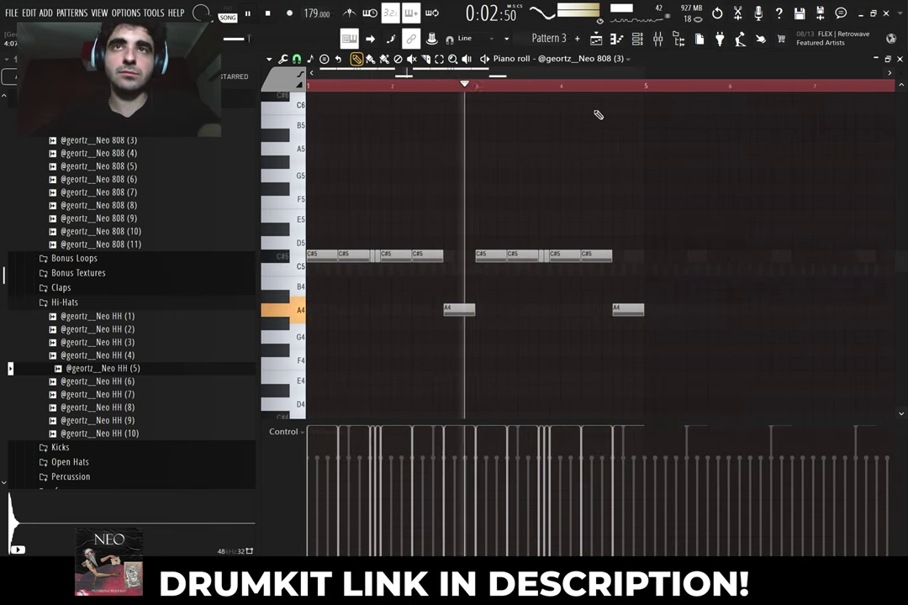
Raise the Boost in the Neo 808 (3) sampler's precomputed effects, auditioning the pattern, and close the channel windows
{"action": "left_click", "coordinate": [634, 40]}
{"action": "key", "text": "space"}
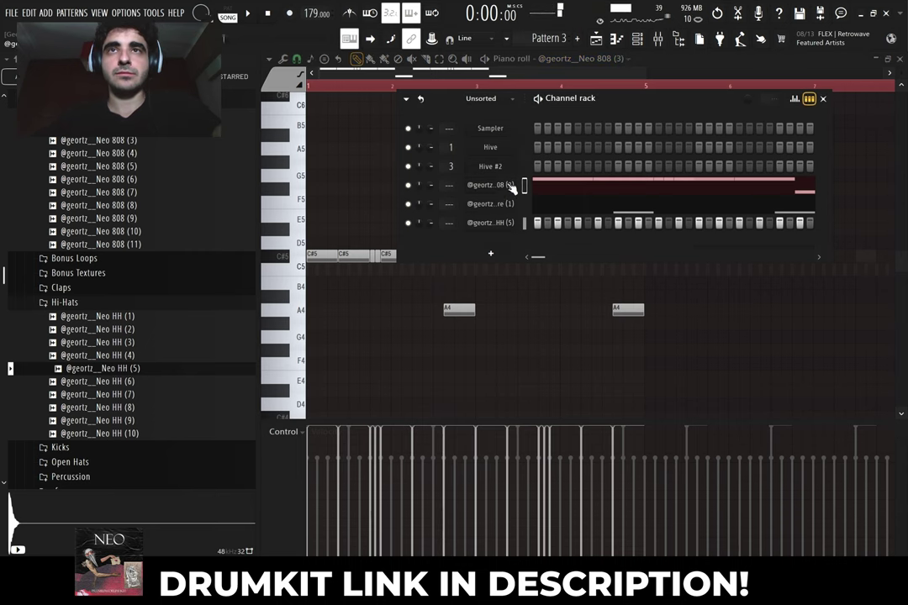
{"action": "left_click", "coordinate": [509, 186]}
{"action": "left_click", "coordinate": [379, 218]}
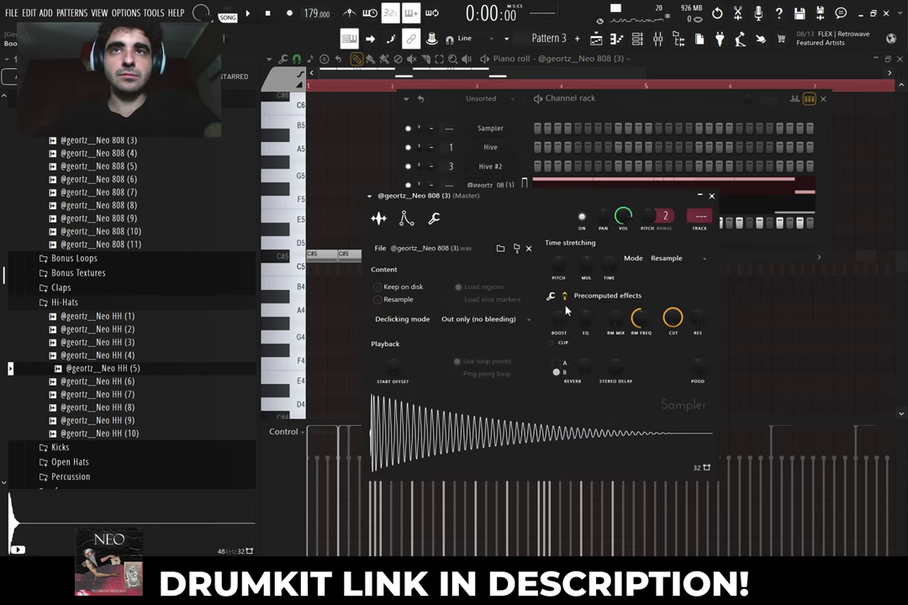
{"action": "key", "text": "space"}
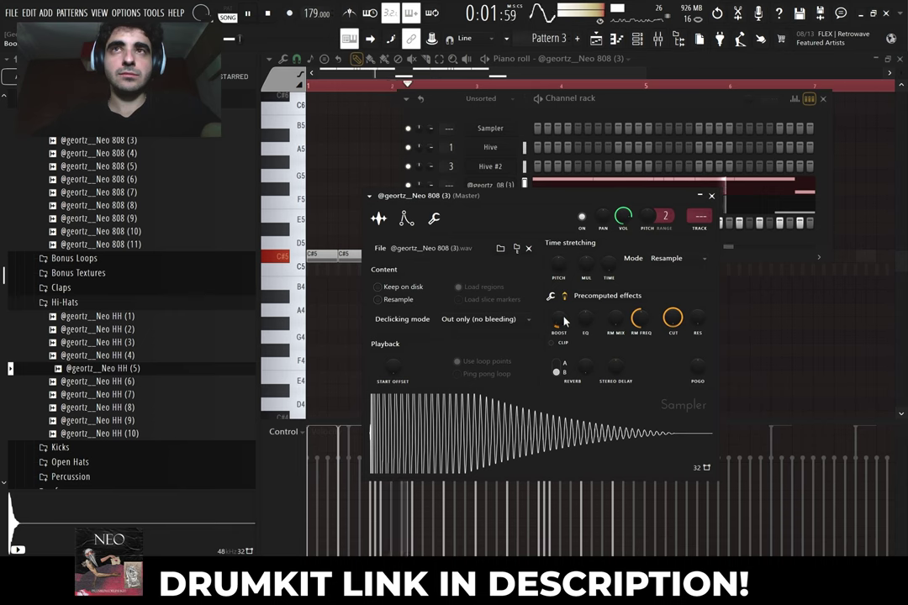
{"action": "left_click", "coordinate": [847, 347]}
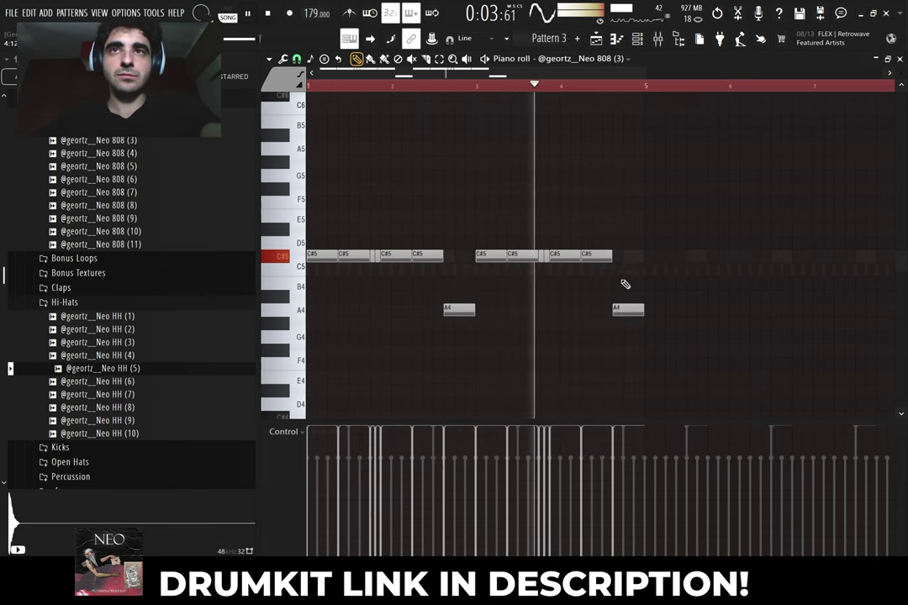
Shorten the last C#5 note in bar 4 to one beat and chop a half-beat C#5 note behind it into a rapid roll
{"action": "left_click", "coordinate": [601, 260], "text": "ctrl"}
{"action": "key", "text": "space"}
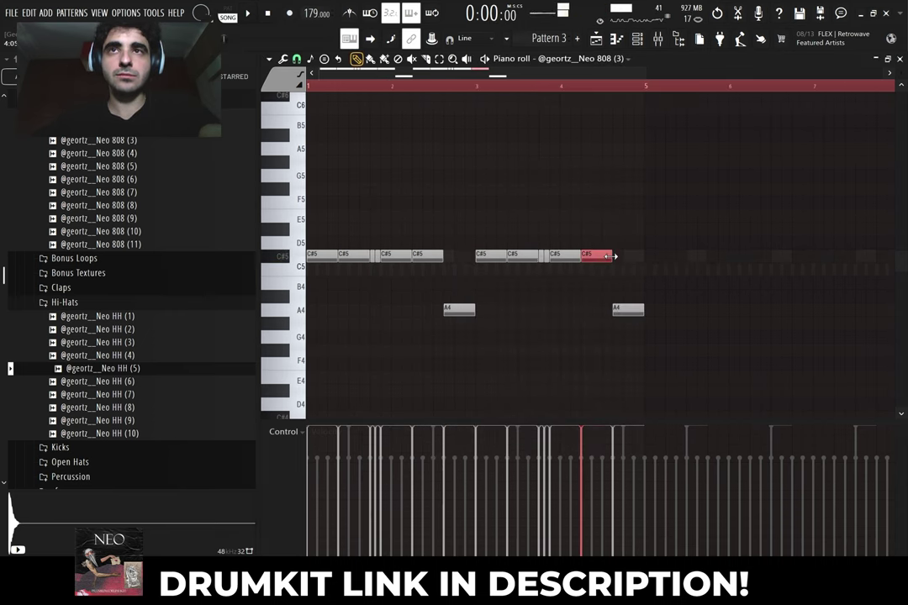
{"action": "scroll", "coordinate": [628, 287], "scroll_direction": "up", "scroll_amount": 3}
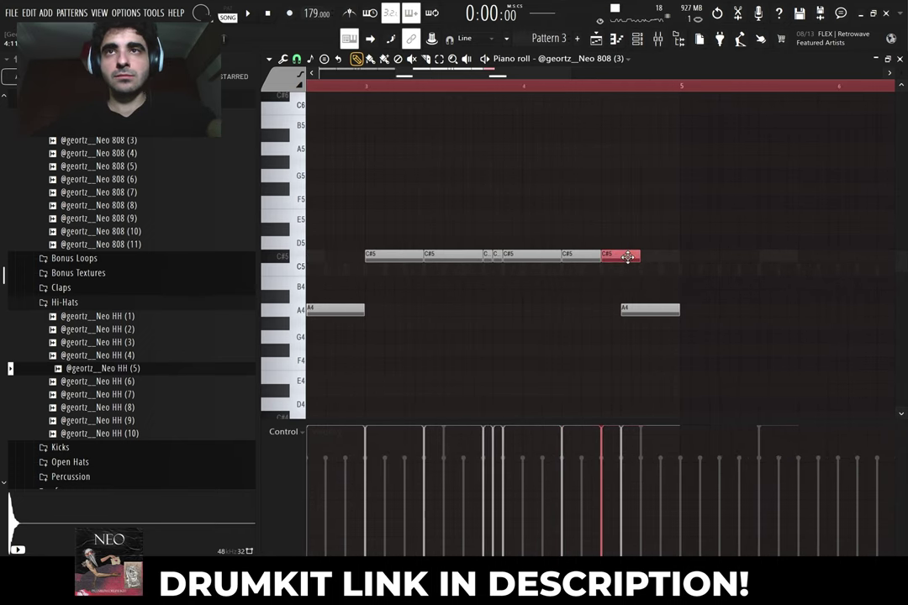
{"action": "key", "text": "alt+u"}
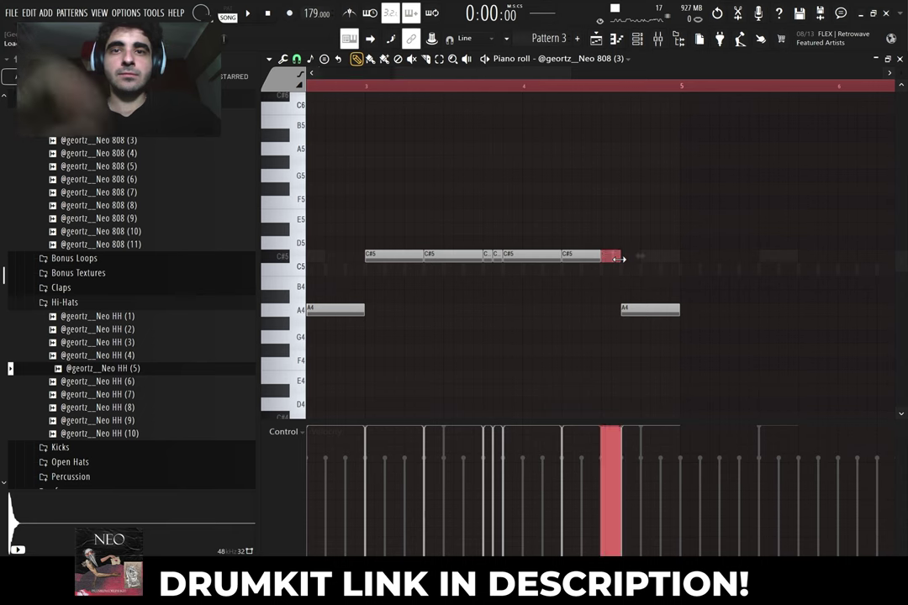
{"action": "left_click", "coordinate": [519, 374]}
{"action": "scroll", "coordinate": [600, 391], "scroll_direction": "up", "scroll_amount": 4}
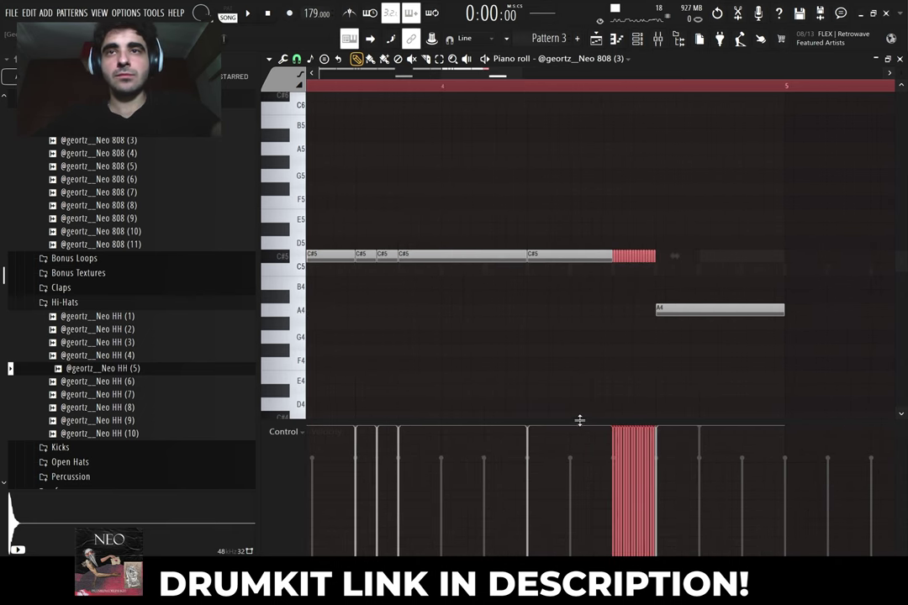
Enlarge the velocity lane and draw a velocity ramp rising from near zero across the chopped C#5 roll
{"action": "left_click_drag", "start_coordinate": [578, 422], "coordinate": [576, 353]}
{"action": "scroll", "coordinate": [659, 296], "scroll_direction": "up", "scroll_amount": 3}
{"action": "left_click_drag", "start_coordinate": [659, 296], "coordinate": [563, 282]}
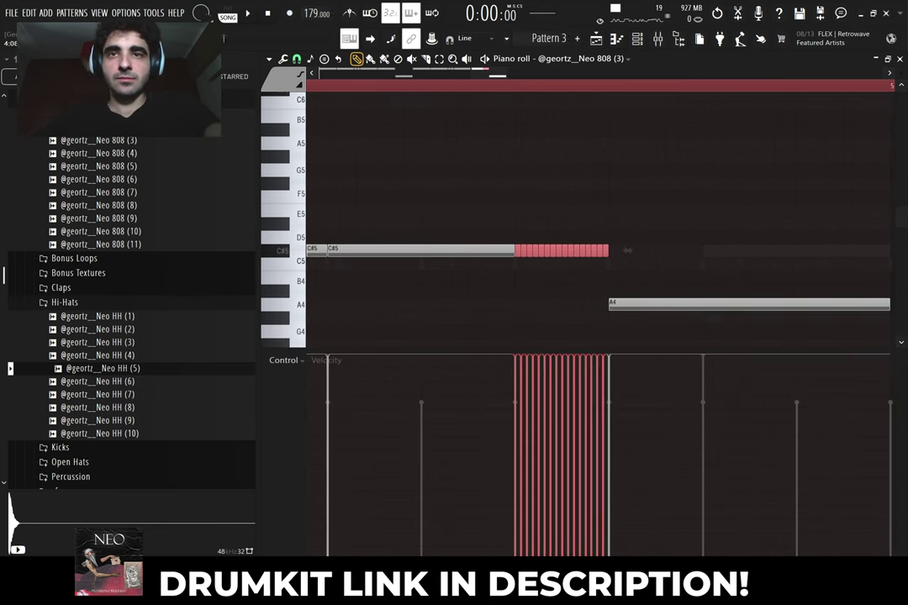
{"action": "left_click_drag", "start_coordinate": [517, 555], "coordinate": [577, 457]}
Shorten the A4 808 note at the end of bar 4 to one beat
{"action": "scroll", "coordinate": [621, 218], "scroll_direction": "down", "scroll_amount": 7}
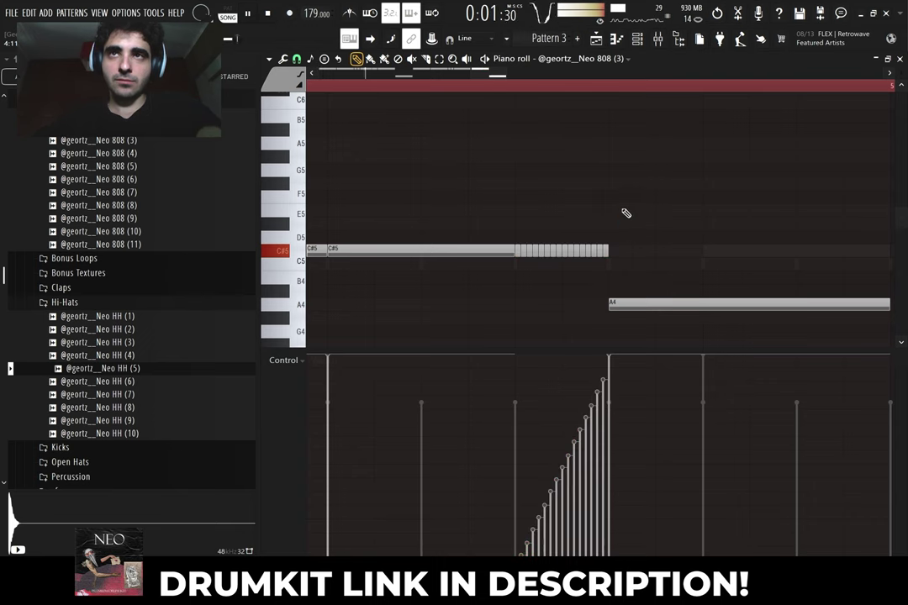
{"action": "right_click", "coordinate": [715, 301]}
{"action": "left_click_drag", "start_coordinate": [660, 304], "coordinate": [643, 310]}
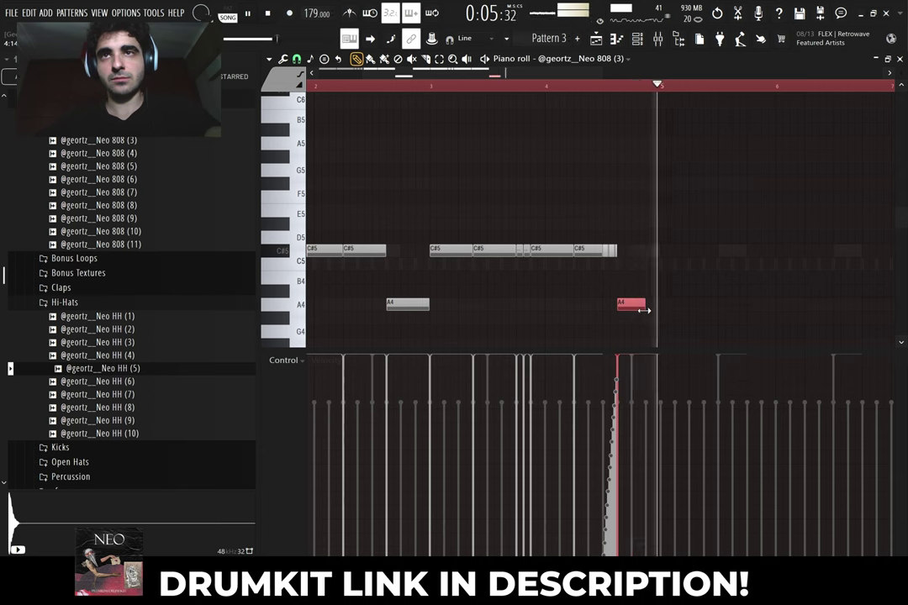
Add two short C#5 808 notes at the end of bar 4 and raise them two octaves to C#7
{"action": "scroll", "coordinate": [664, 251], "scroll_direction": "up", "scroll_amount": 3}
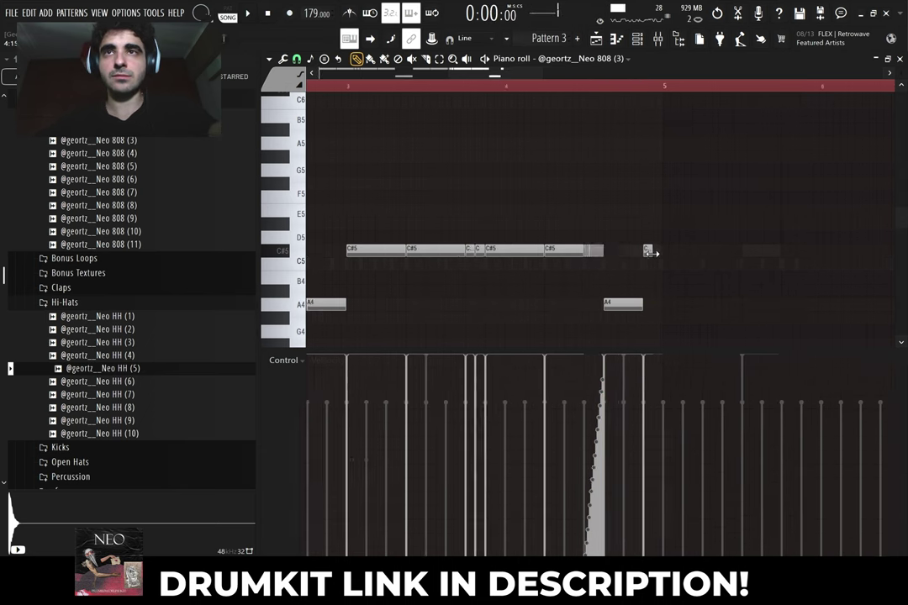
{"action": "key", "text": "ctrl+Up"}
{"action": "key", "text": "ctrl+Up"}
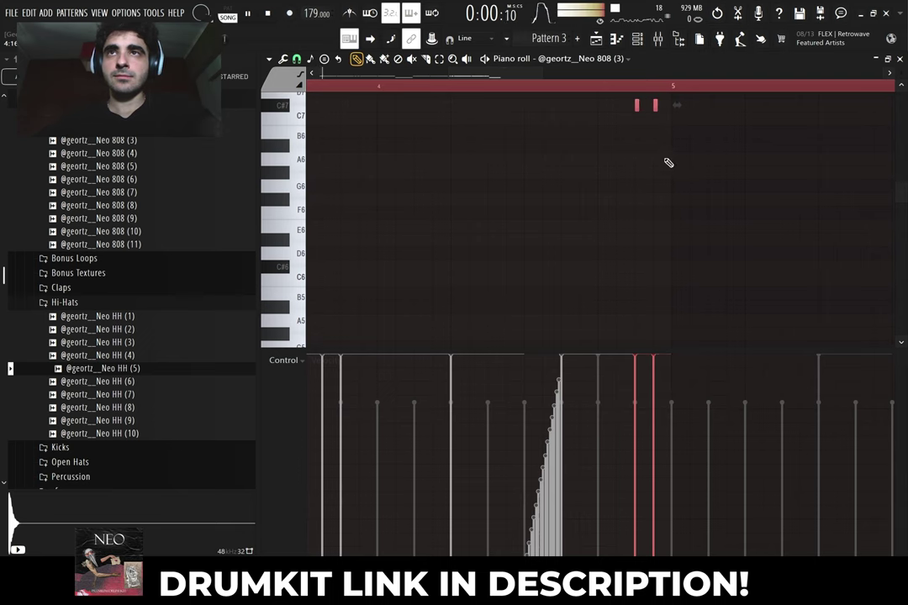
{"action": "key", "text": "ctrl+d"}
Select the 808 notes in bars 1 to 4 and duplicate them into bars 5 to 8
{"action": "scroll", "coordinate": [665, 171], "scroll_direction": "down", "scroll_amount": 3}
{"action": "scroll", "coordinate": [580, 168], "scroll_direction": "down", "scroll_amount": 2}
{"action": "left_click", "coordinate": [456, 87]}
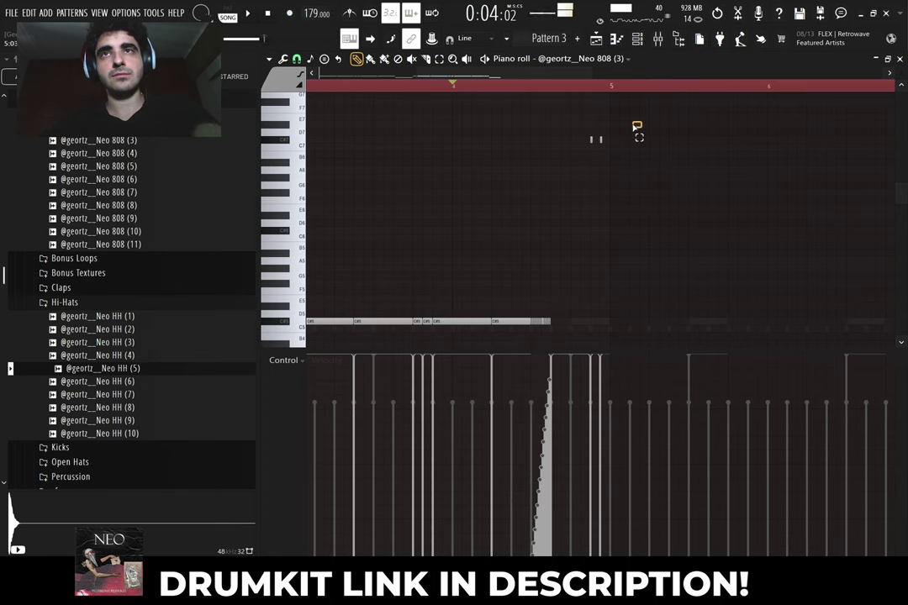
{"action": "scroll", "coordinate": [582, 154], "scroll_direction": "up", "scroll_amount": 4}
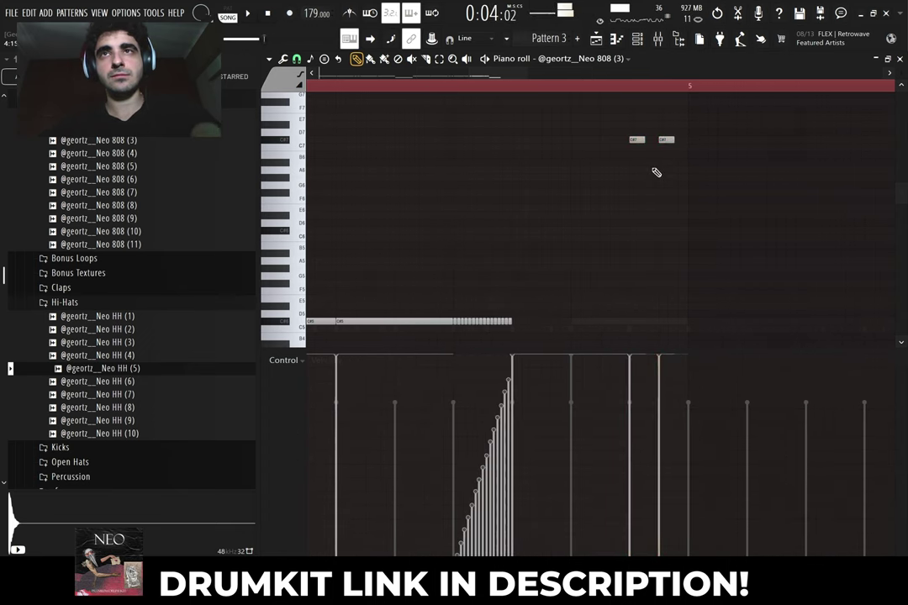
{"action": "scroll", "coordinate": [656, 173], "scroll_direction": "down", "scroll_amount": 5}
{"action": "left_click", "coordinate": [296, 59]}
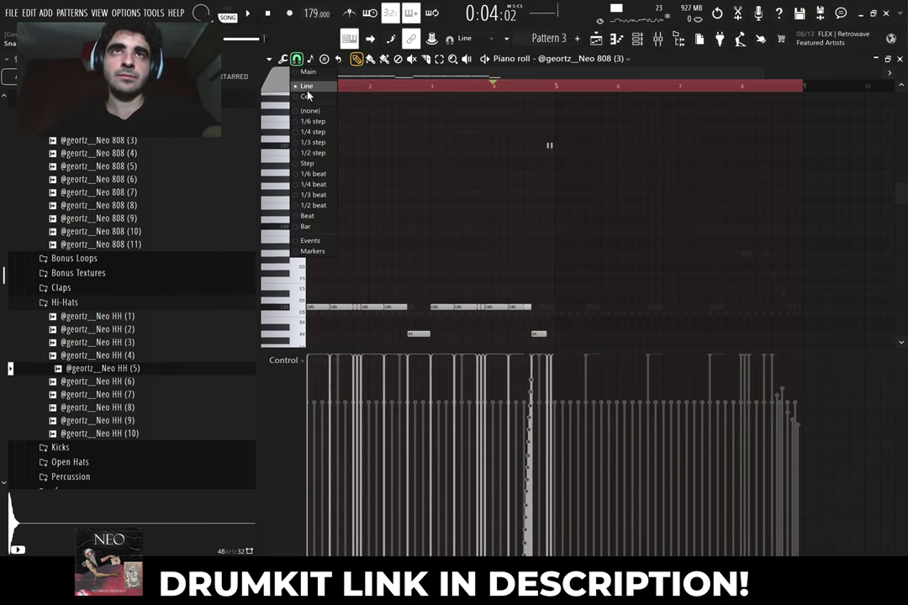
{"action": "left_click_drag", "start_coordinate": [660, 85], "coordinate": [639, 92]}
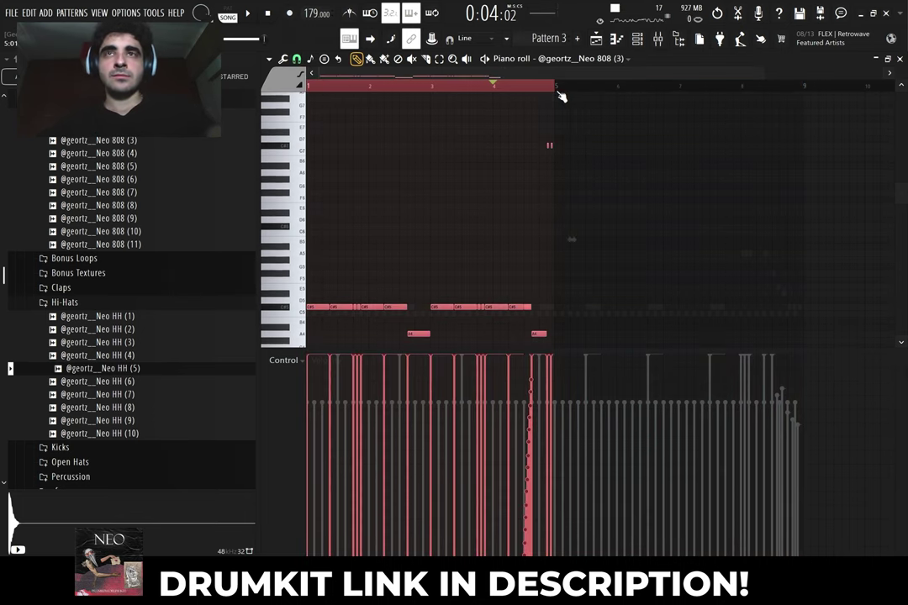
{"action": "key", "text": "ctrl+b"}
Delete the A4 808 note in bar 8 and the C#5 note directly before the chopped roll
{"action": "scroll", "coordinate": [737, 197], "scroll_direction": "up", "scroll_amount": 3}
{"action": "left_click_drag", "start_coordinate": [657, 172], "coordinate": [496, 112]}
{"action": "scroll", "coordinate": [729, 252], "scroll_direction": "up", "scroll_amount": 3}
{"action": "right_click", "coordinate": [705, 275]}
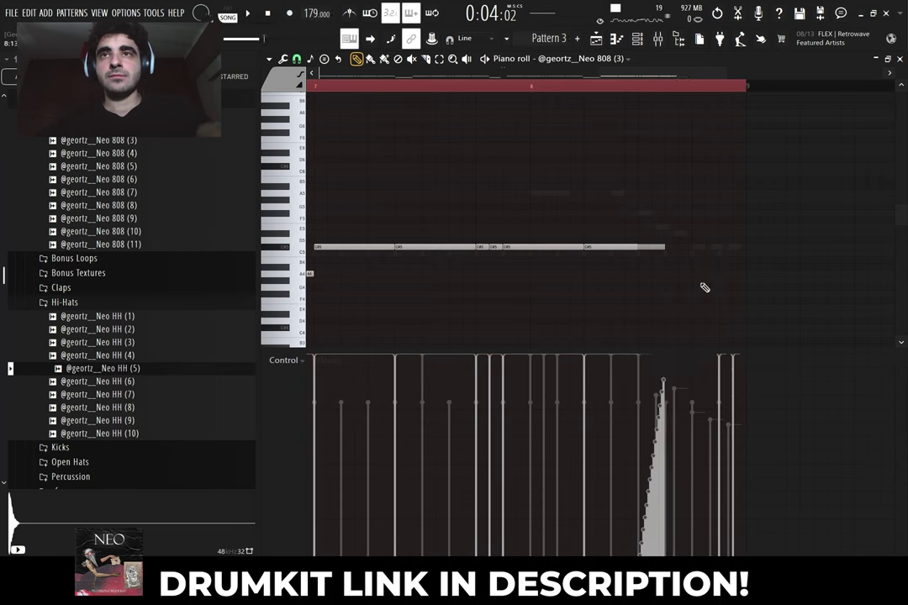
{"action": "scroll", "coordinate": [689, 266], "scroll_direction": "up", "scroll_amount": 2}
{"action": "left_click", "coordinate": [581, 246]}
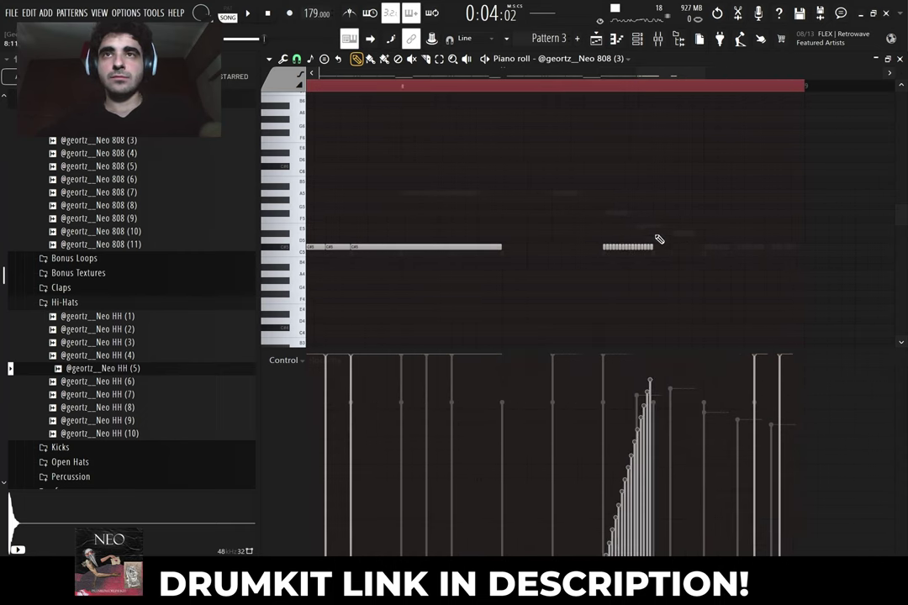
Move the chopped 808 roll from bar 8 to the end of bar 6 at A4, behind a shortened A4 note
{"action": "left_click_drag", "start_coordinate": [688, 226], "coordinate": [606, 252]}
{"action": "scroll", "coordinate": [415, 132], "scroll_direction": "down", "scroll_amount": 4}
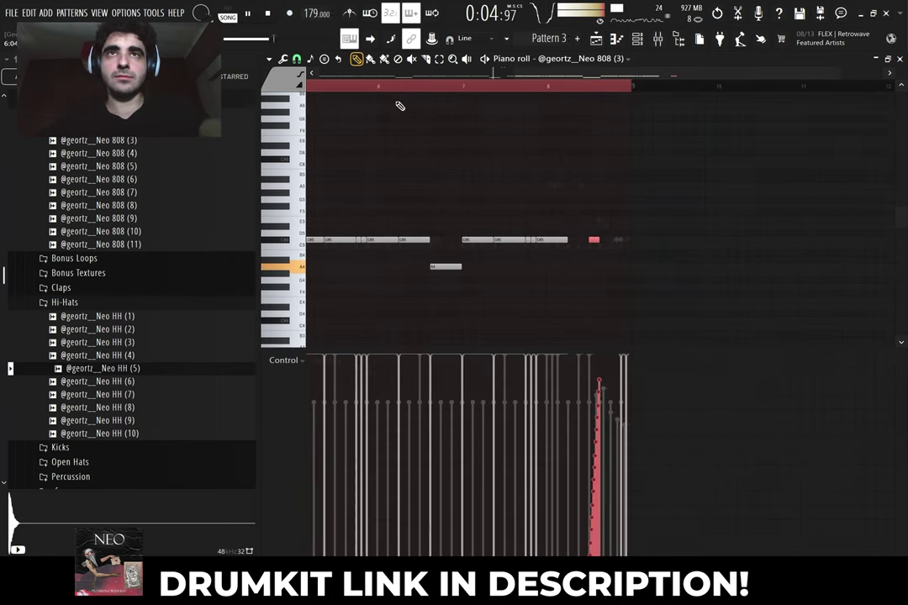
{"action": "scroll", "coordinate": [520, 165], "scroll_direction": "up", "scroll_amount": 2}
{"action": "left_click_drag", "start_coordinate": [526, 212], "coordinate": [481, 201]}
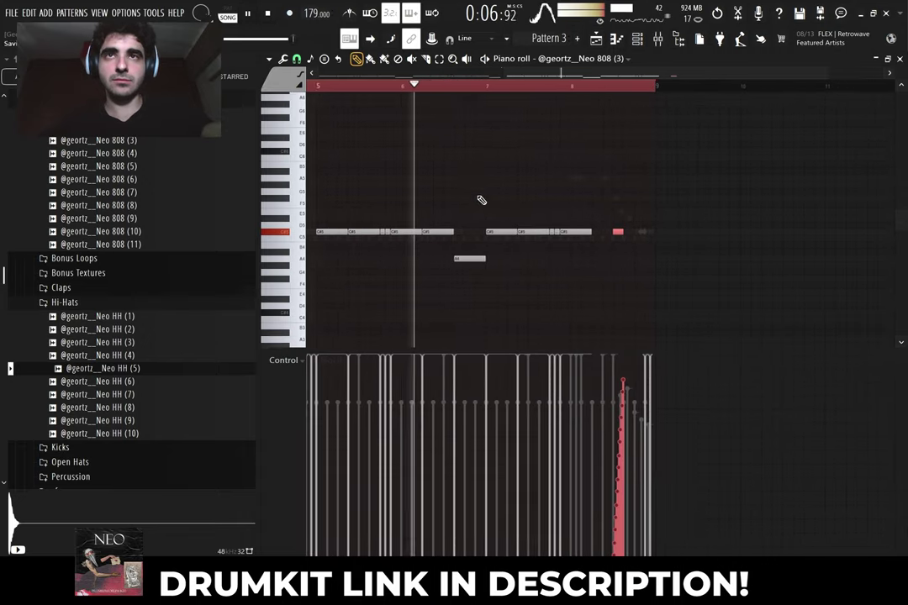
{"action": "key", "text": "space"}
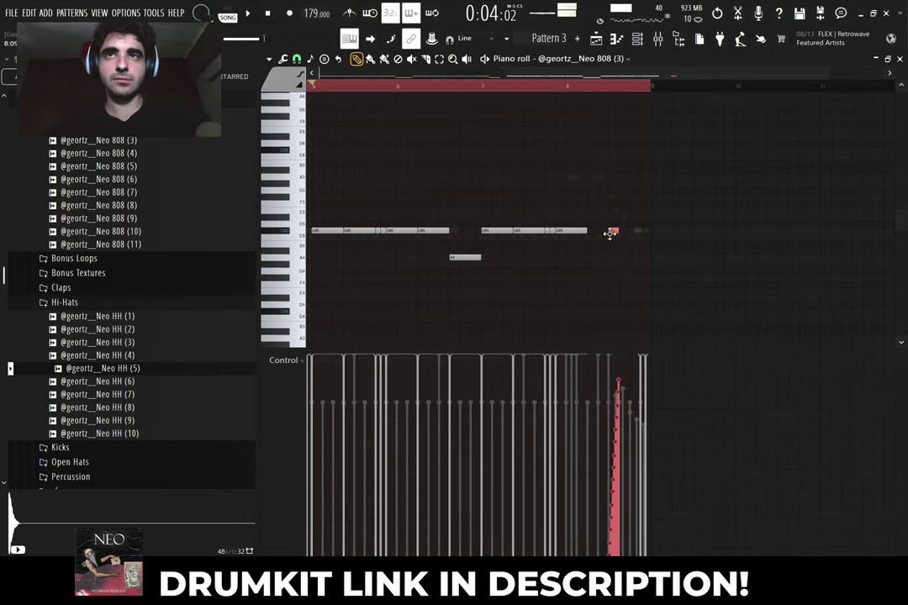
{"action": "scroll", "coordinate": [476, 266], "scroll_direction": "up", "scroll_amount": 3}
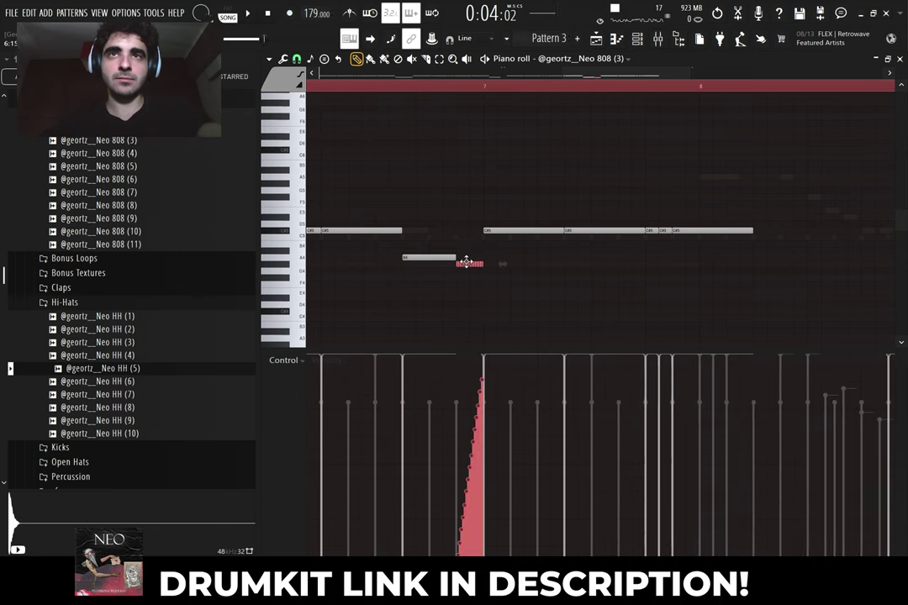
{"action": "left_click", "coordinate": [379, 86]}
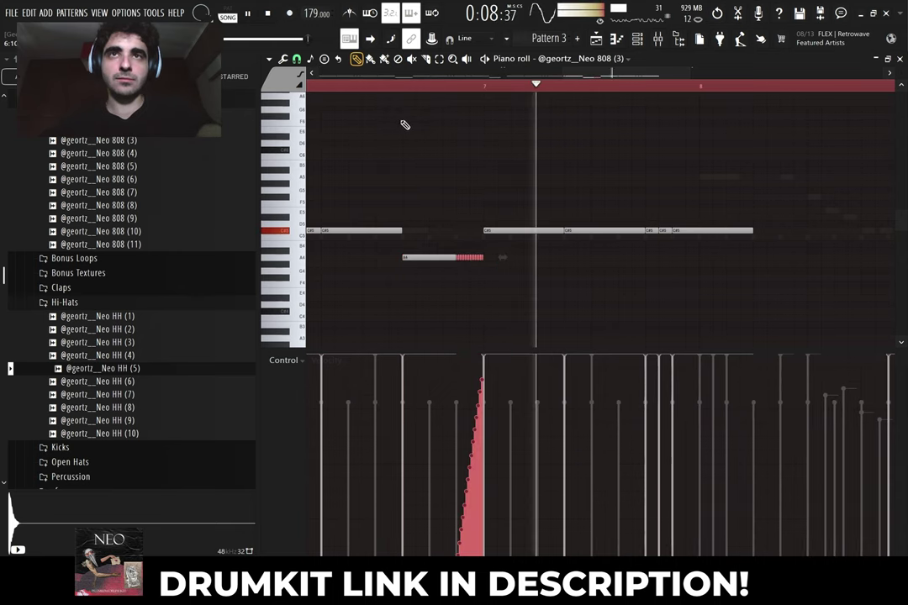
{"action": "scroll", "coordinate": [403, 126], "scroll_direction": "down", "scroll_amount": 4}
{"action": "key", "text": "space"}
Trim the last C#5 note to the end of bar 7 and place four A5 notes and an F#5 note in bar 8
{"action": "scroll", "coordinate": [534, 225], "scroll_direction": "up", "scroll_amount": 2}
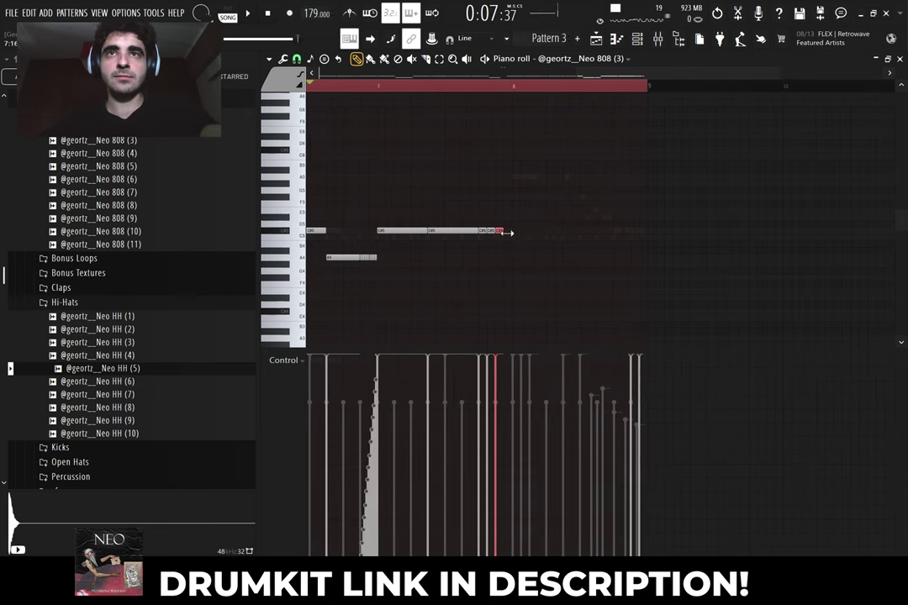
{"action": "scroll", "coordinate": [539, 202], "scroll_direction": "up", "scroll_amount": 4}
{"action": "left_click", "coordinate": [468, 148]}
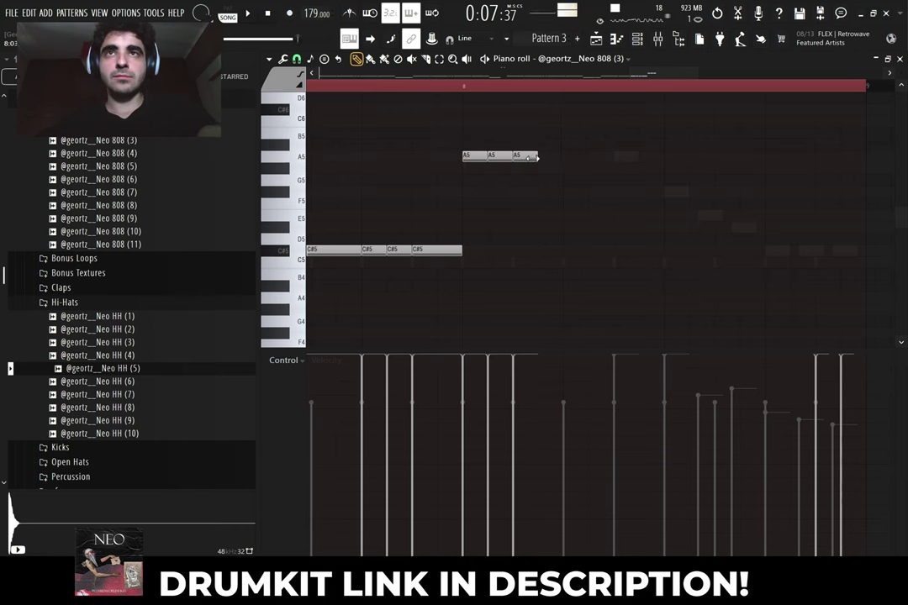
{"action": "left_click", "coordinate": [652, 155], "text": "ctrl"}
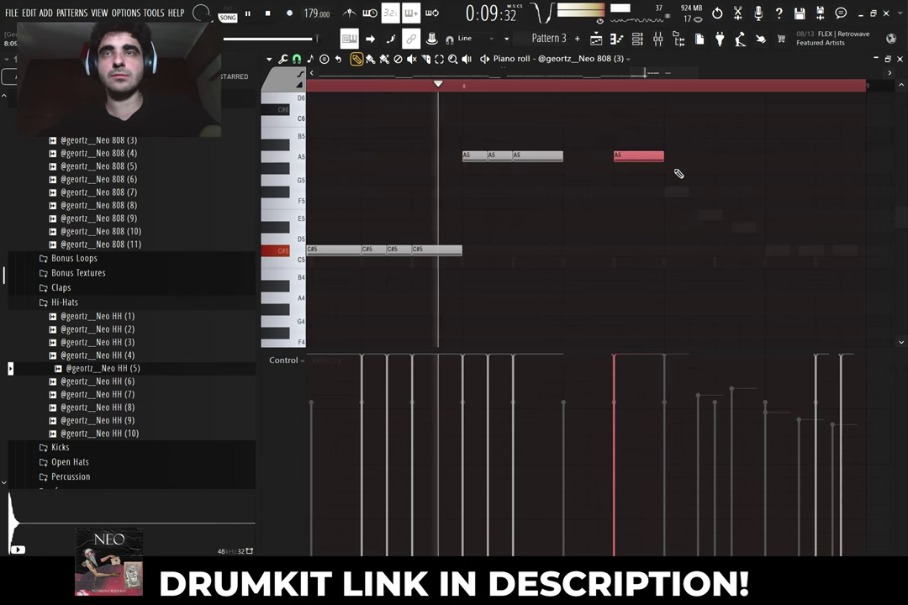
{"action": "left_click_drag", "start_coordinate": [679, 172], "coordinate": [565, 193]}
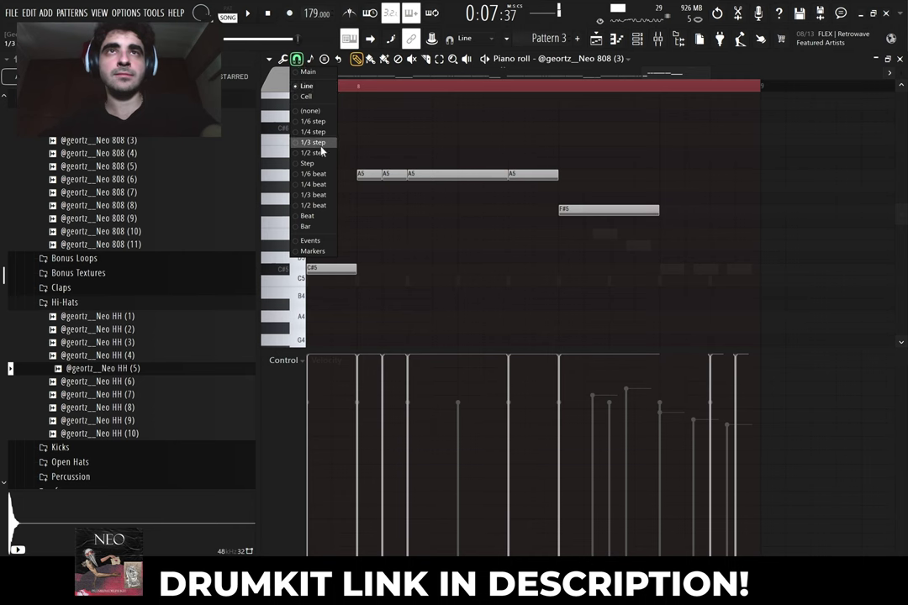
With 1/3 beat snap, finish bar 8 with a descending run F#5, E5, D#5, C#5 and two final notes lowered to C#4
{"action": "left_click", "coordinate": [318, 195]}
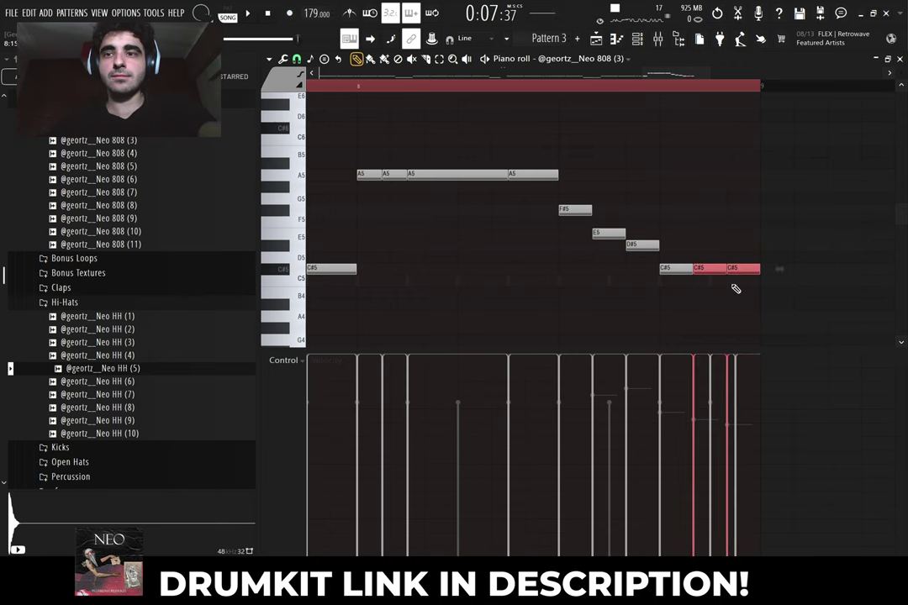
{"action": "key", "text": "ctrl+Down"}
{"action": "key", "text": "space"}
Delete the two duplicated C#7 notes at the end of bar 8 and play the 808 line from the start
{"action": "scroll", "coordinate": [725, 276], "scroll_direction": "down", "scroll_amount": 3}
{"action": "scroll", "coordinate": [726, 283], "scroll_direction": "down", "scroll_amount": 3}
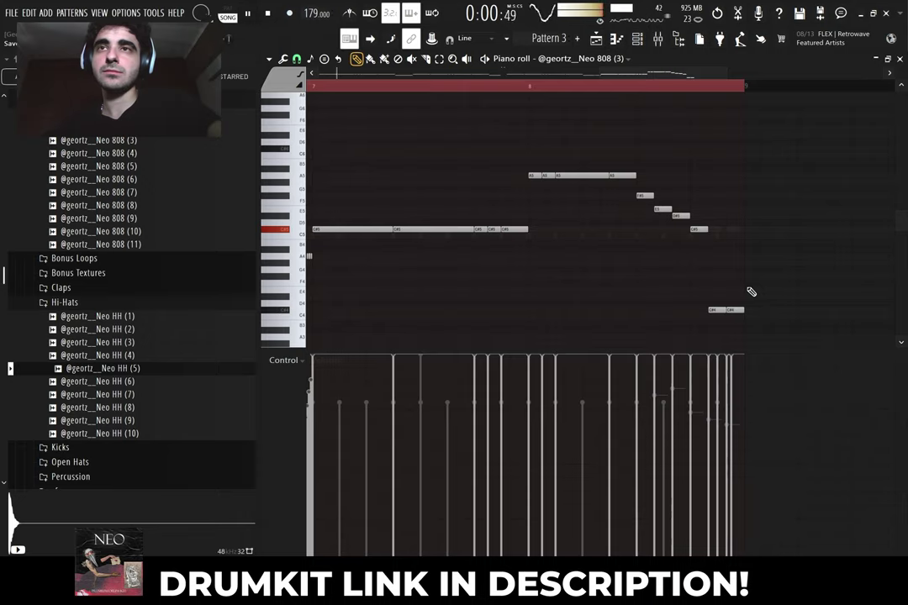
{"action": "scroll", "coordinate": [741, 284], "scroll_direction": "up", "scroll_amount": 5}
{"action": "scroll", "coordinate": [740, 282], "scroll_direction": "down", "scroll_amount": 4}
{"action": "scroll", "coordinate": [738, 276], "scroll_direction": "up", "scroll_amount": 3}
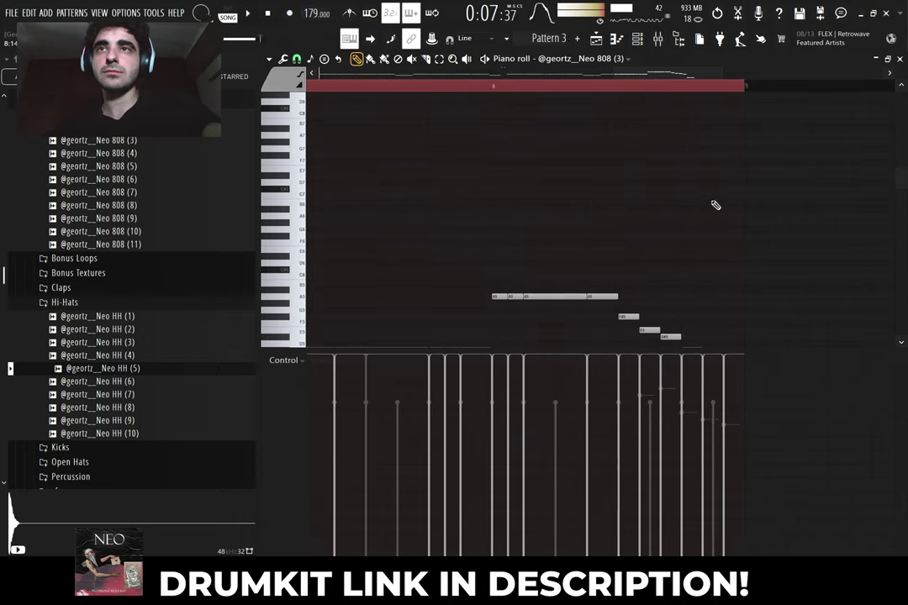
{"action": "scroll", "coordinate": [624, 166], "scroll_direction": "down", "scroll_amount": 3}
{"action": "scroll", "coordinate": [627, 168], "scroll_direction": "down", "scroll_amount": 4}
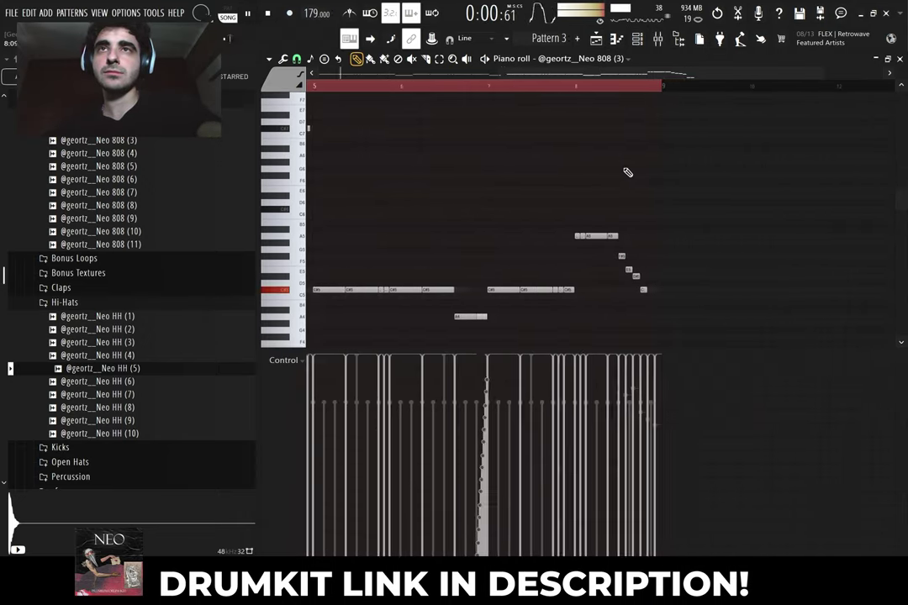
{"action": "scroll", "coordinate": [627, 150], "scroll_direction": "down", "scroll_amount": 3}
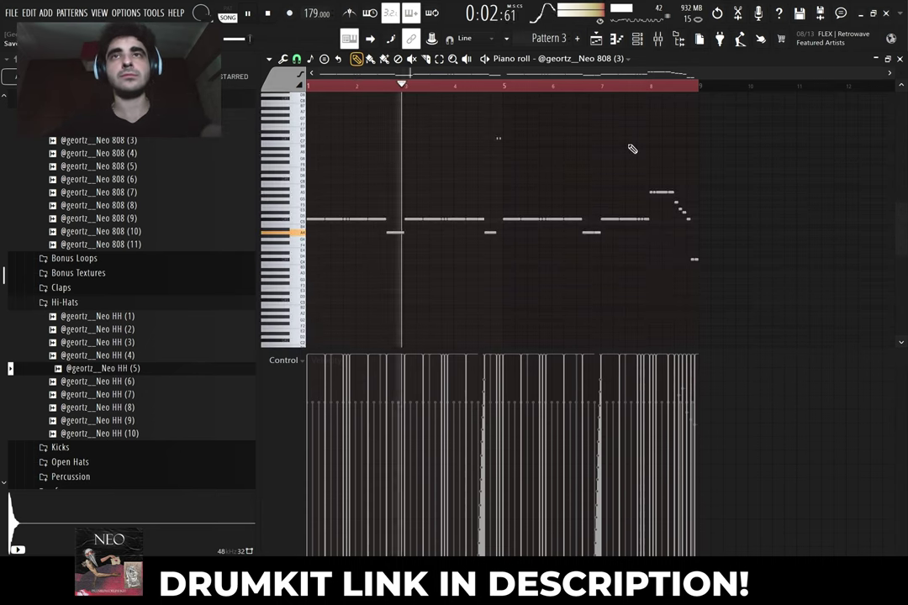
{"action": "left_click", "coordinate": [300, 85]}
{"action": "left_click", "coordinate": [309, 84]}
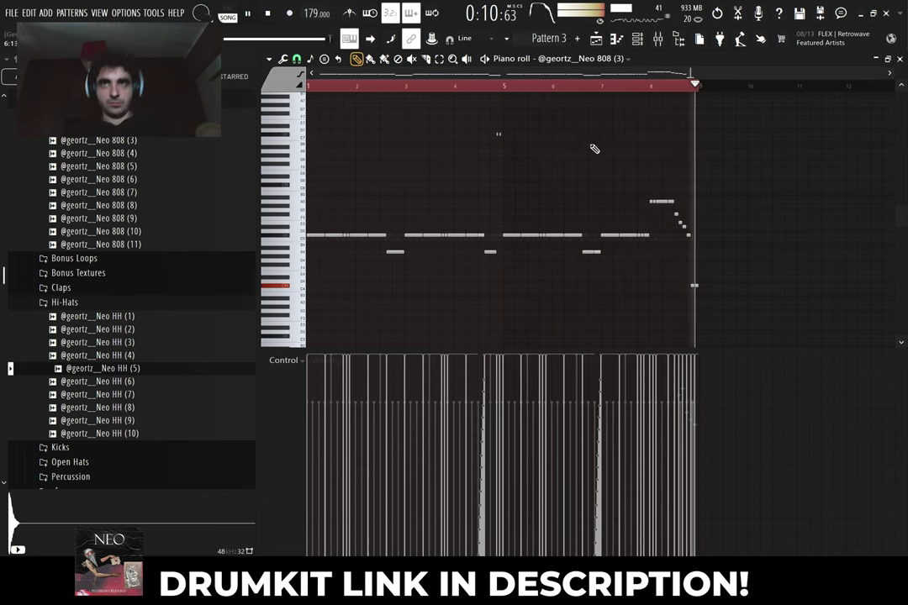
Open the Neo HH (5) hi-hat notes in the piano roll and extend the C5 hits into a gapless line
{"action": "left_click", "coordinate": [637, 39]}
{"action": "key", "text": "space"}
{"action": "right_click", "coordinate": [522, 216]}
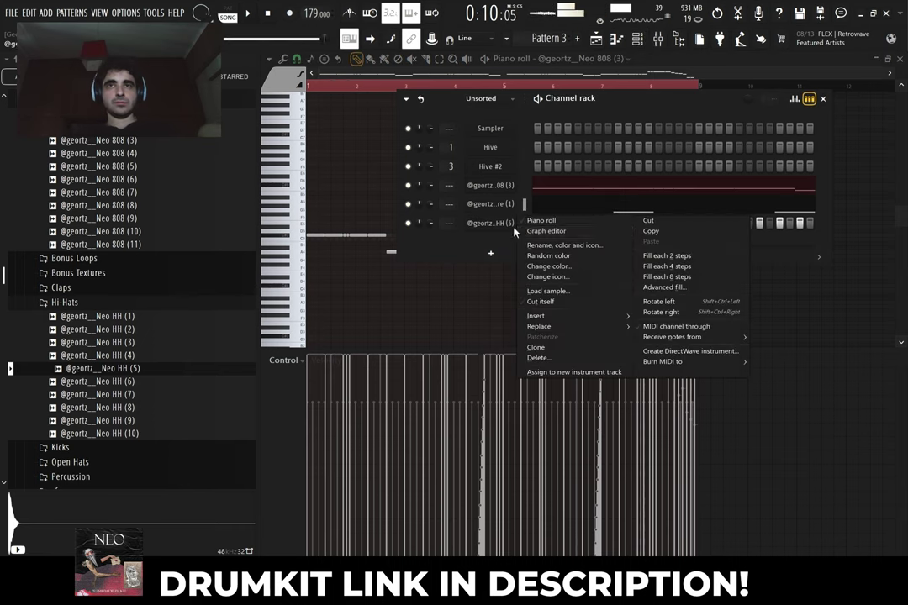
{"action": "left_click", "coordinate": [530, 229]}
{"action": "right_click", "coordinate": [522, 223]}
{"action": "left_click", "coordinate": [540, 221]}
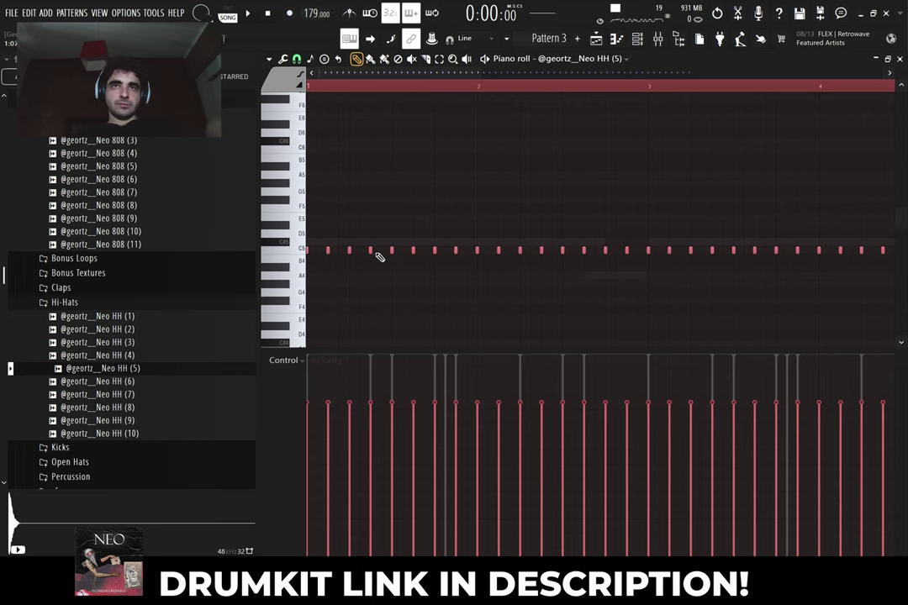
{"action": "key", "text": "ctrl+d"}
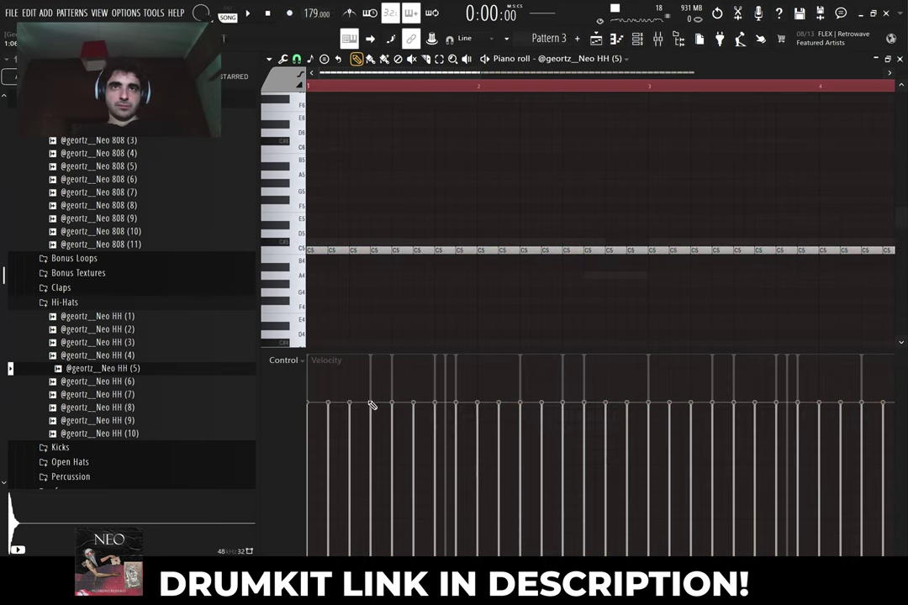
{"action": "key", "text": "space"}
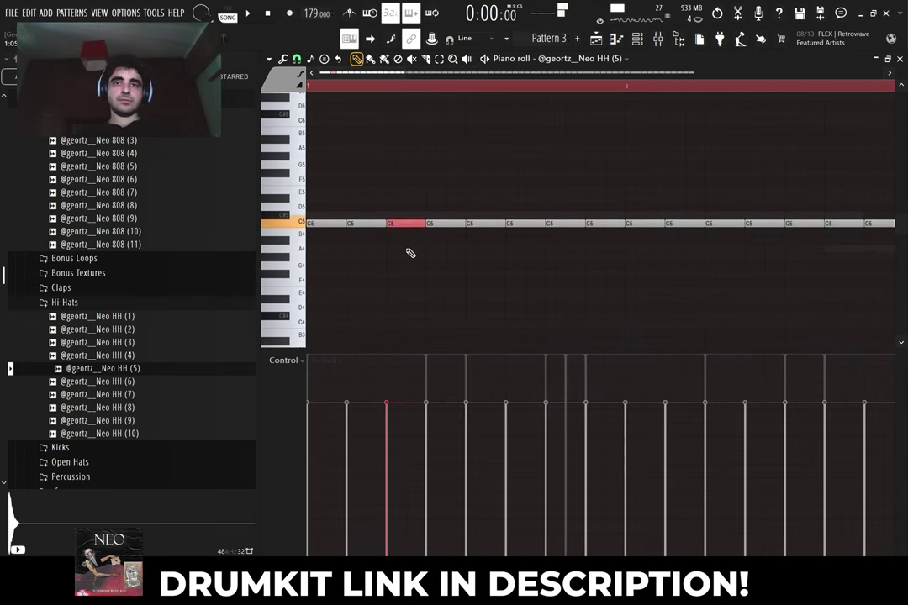
Chop the third C5 hi-hat of bar 1 into a rapid roll and lower its velocity
{"action": "key", "text": "alt+u"}
{"action": "left_click", "coordinate": [519, 367]}
{"action": "key", "text": "space"}
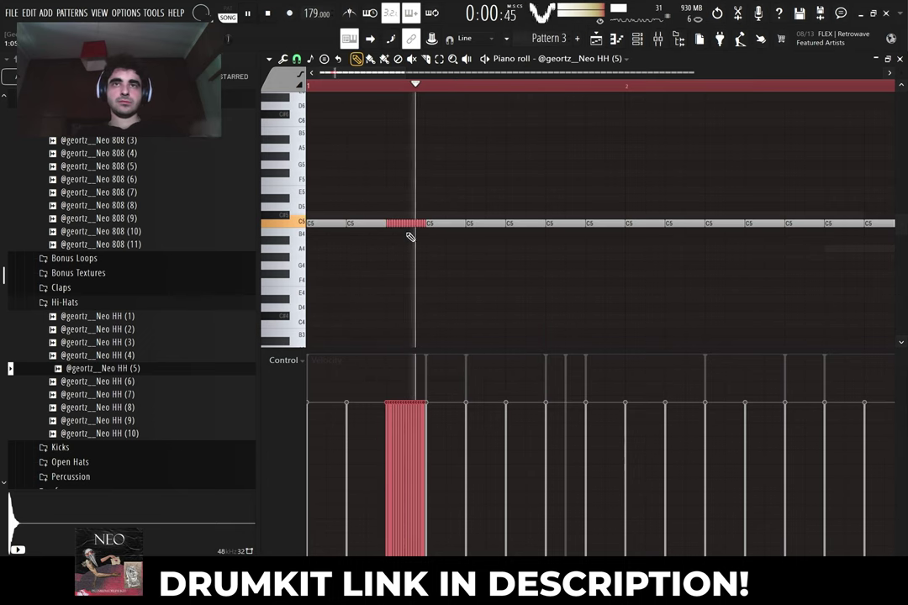
{"action": "scroll", "coordinate": [404, 223], "scroll_direction": "down", "scroll_amount": 4}
Raise the hi-hat roll to C#5 and copy it into bar 2, at C#5 on the third hit and A4 on the seventh
{"action": "left_click_drag", "start_coordinate": [401, 221], "coordinate": [521, 211]}
{"action": "scroll", "coordinate": [397, 217], "scroll_direction": "down", "scroll_amount": 3}
{"action": "key", "text": "space"}
{"action": "scroll", "coordinate": [520, 227], "scroll_direction": "down", "scroll_amount": 3}
{"action": "left_click_drag", "start_coordinate": [423, 215], "coordinate": [461, 252]}
{"action": "key", "text": "space"}
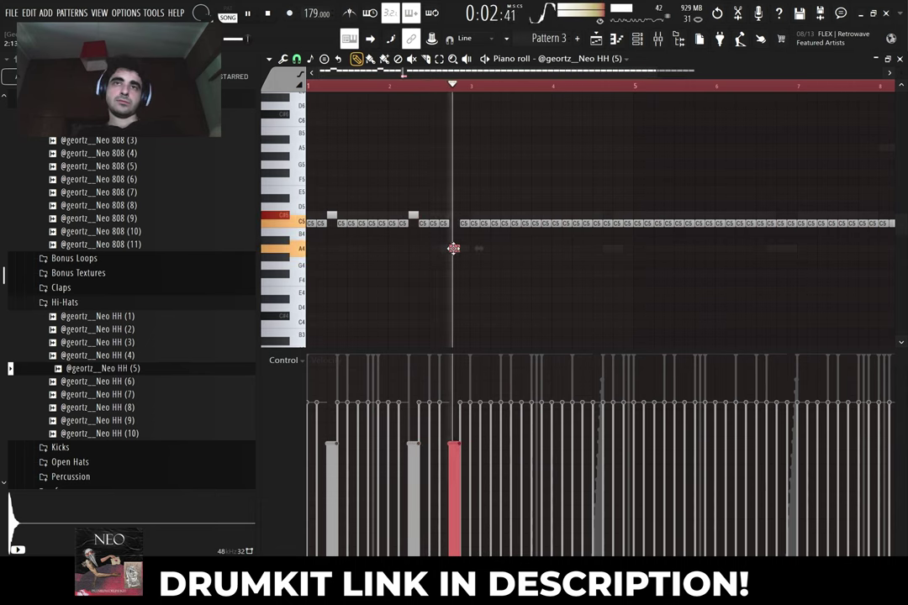
{"action": "key", "text": "space"}
Delete the plain C5 hi-hats from bar 3 through bar 8
{"action": "scroll", "coordinate": [454, 248], "scroll_direction": "down", "scroll_amount": 3}
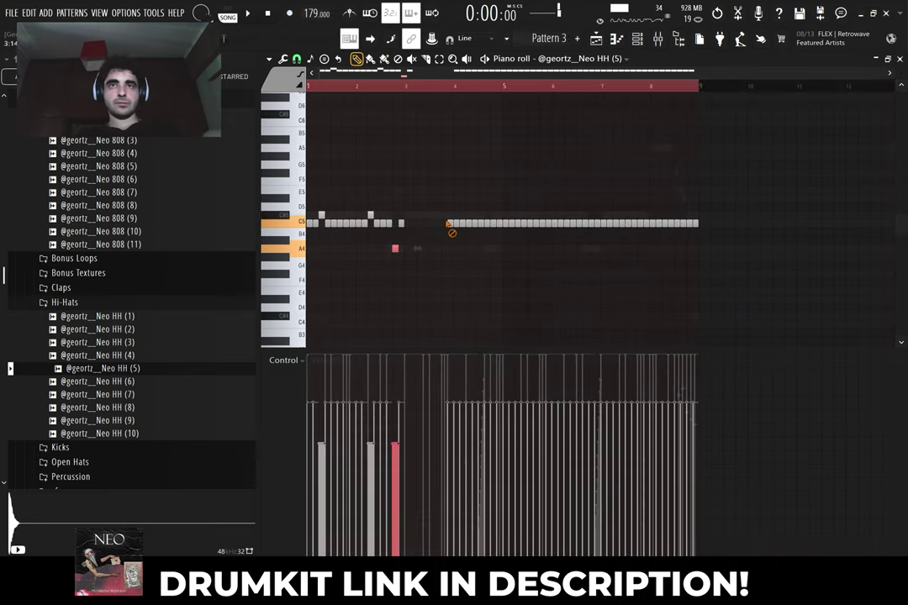
{"action": "left_click_drag", "start_coordinate": [708, 225], "coordinate": [574, 231]}
{"action": "left_click_drag", "start_coordinate": [450, 229], "coordinate": [582, 229]}
Duplicate the two-bar hi-hat pattern with its rolls until it fills bars 3 to 8
{"action": "left_click_drag", "start_coordinate": [568, 160], "coordinate": [410, 233]}
{"action": "key", "text": "space"}
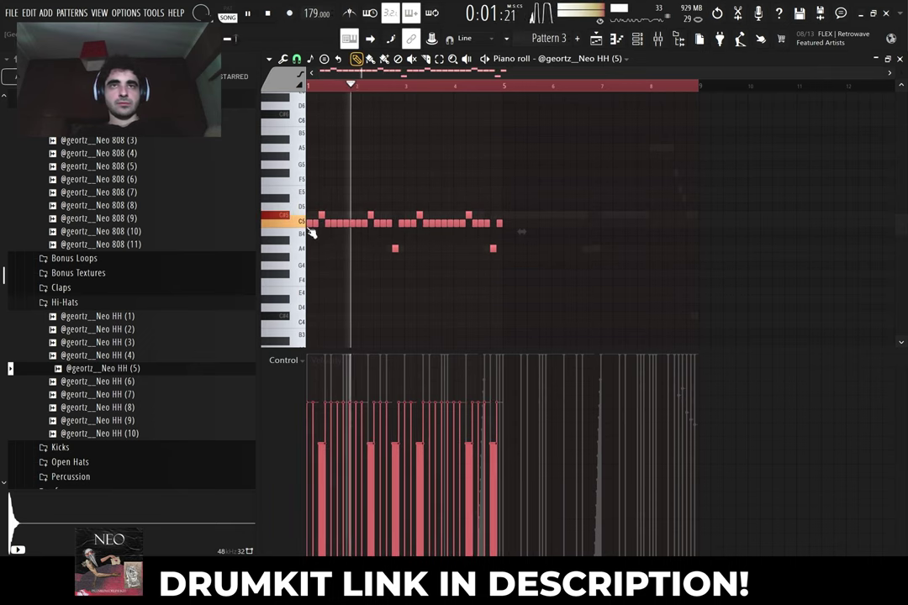
{"action": "key", "text": "ctrl+b"}
{"action": "key", "text": "ctrl+d"}
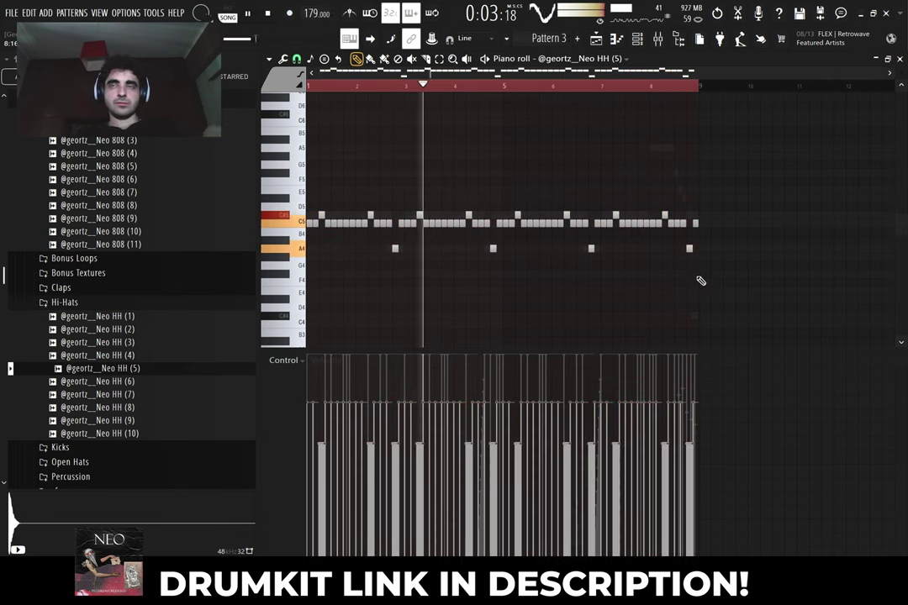
Delete all the hi-hat notes in bar 8
{"action": "scroll", "coordinate": [701, 265], "scroll_direction": "up", "scroll_amount": 5}
{"action": "left_click_drag", "start_coordinate": [553, 218], "coordinate": [534, 222]}
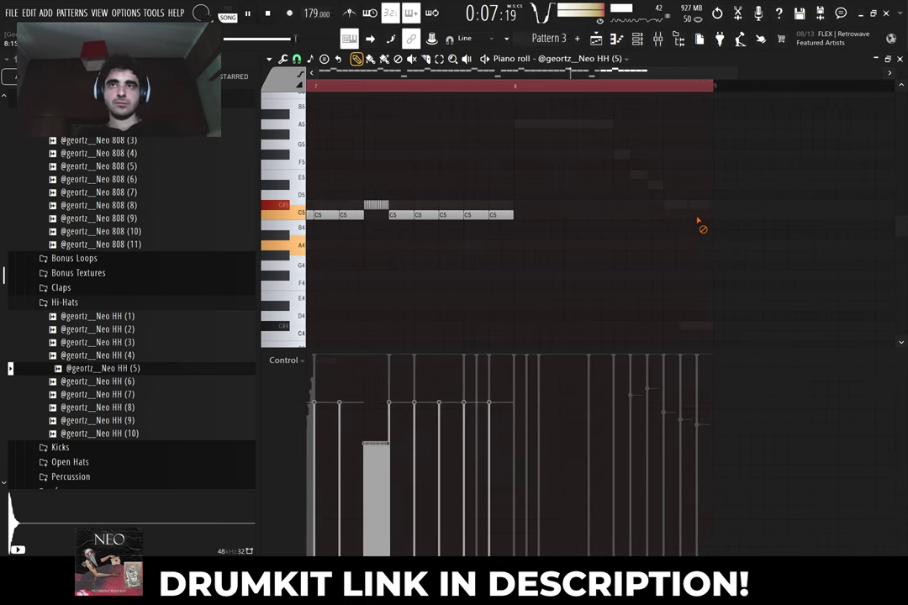
{"action": "scroll", "coordinate": [511, 156], "scroll_direction": "up", "scroll_amount": 3}
{"action": "key", "text": "space"}
Add two one-step C5 hi-hats at the start of bar 8, followed by three half-beat C5 hits
{"action": "left_click_drag", "start_coordinate": [475, 219], "coordinate": [559, 215]}
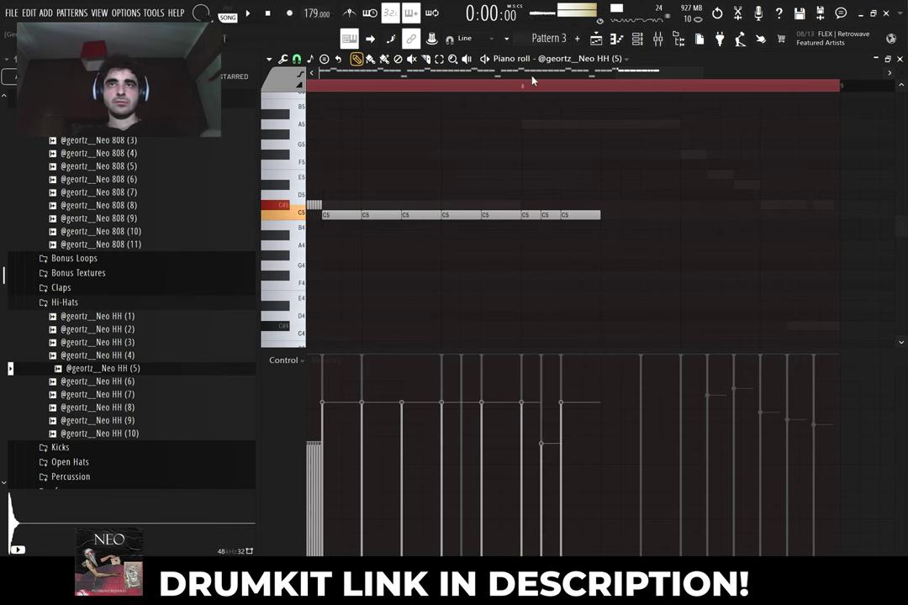
{"action": "left_click", "coordinate": [610, 215]}
{"action": "left_click", "coordinate": [646, 216]}
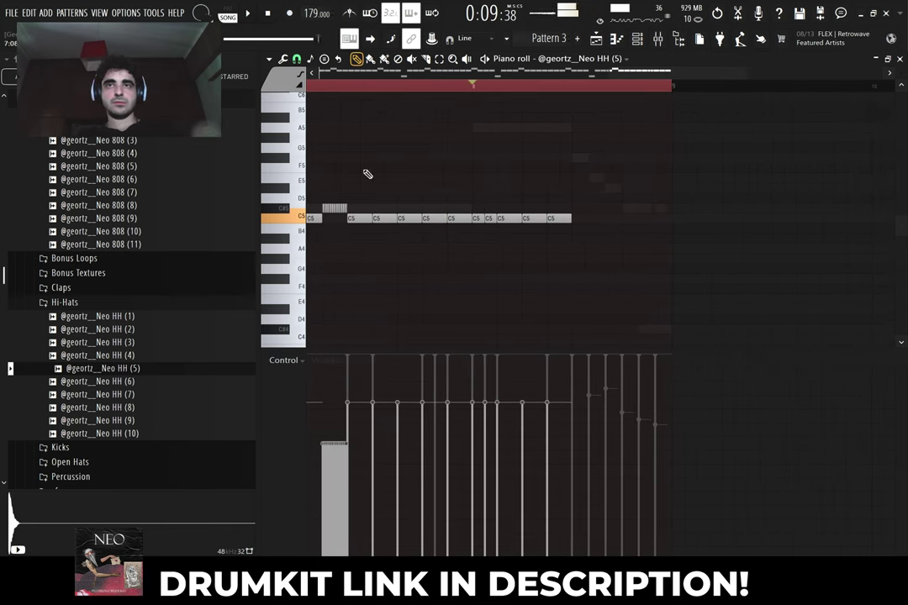
Set the snap to 1/3 beat and add three consecutive triplet hi-hats on A4 after the last C5 hit in bar 8
{"action": "left_click", "coordinate": [297, 60]}
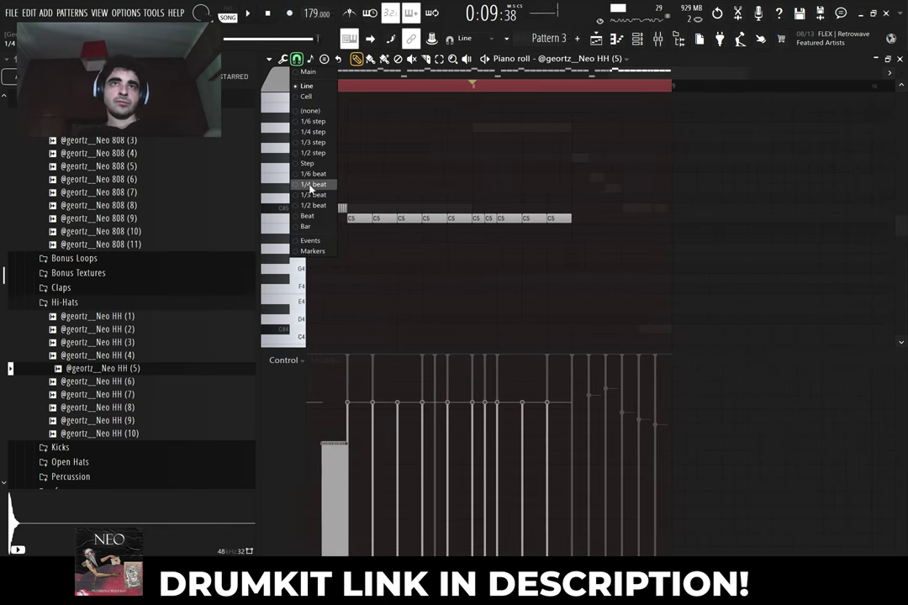
{"action": "left_click", "coordinate": [310, 195]}
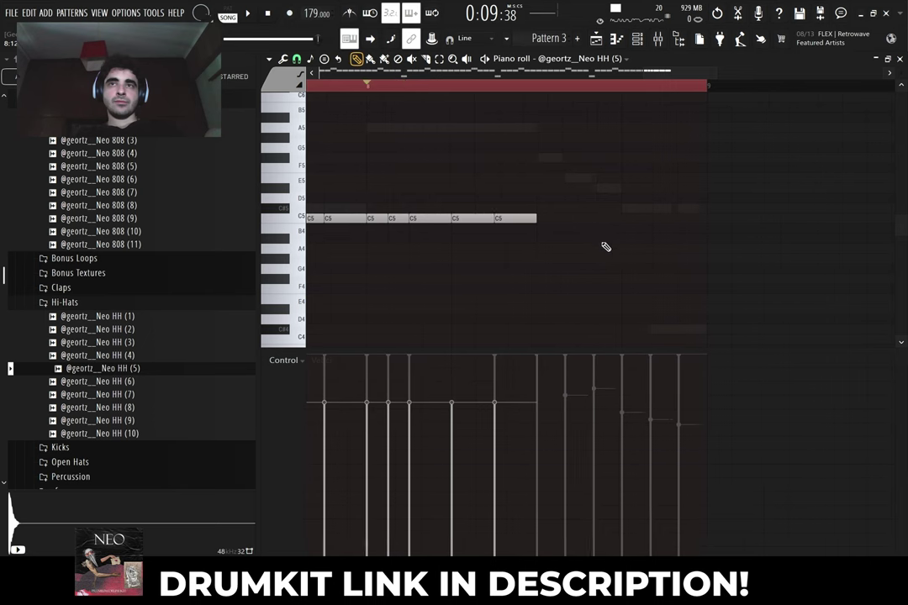
{"action": "left_click", "coordinate": [533, 249]}
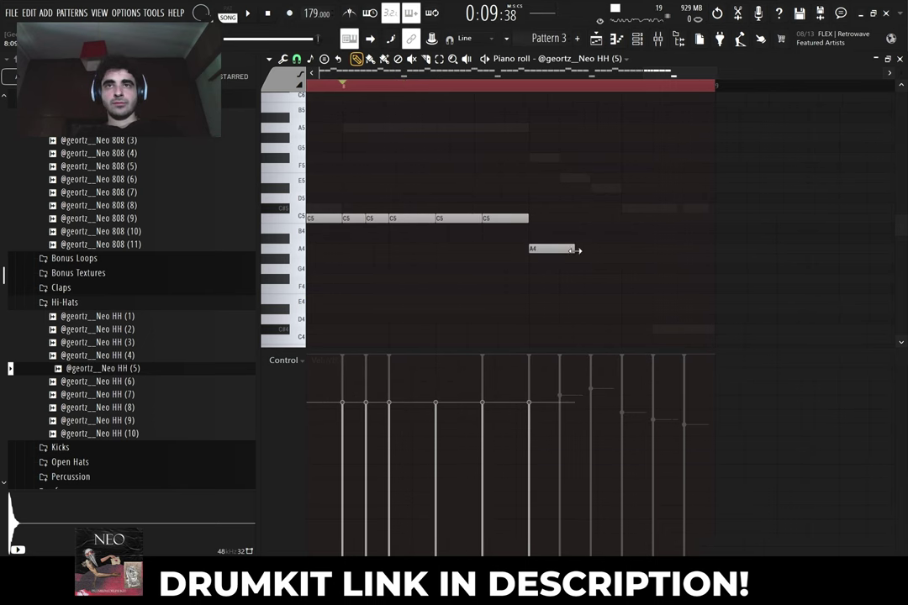
{"action": "scroll", "coordinate": [559, 256], "scroll_direction": "up", "scroll_amount": 4}
{"action": "left_click_drag", "start_coordinate": [554, 248], "coordinate": [554, 253]}
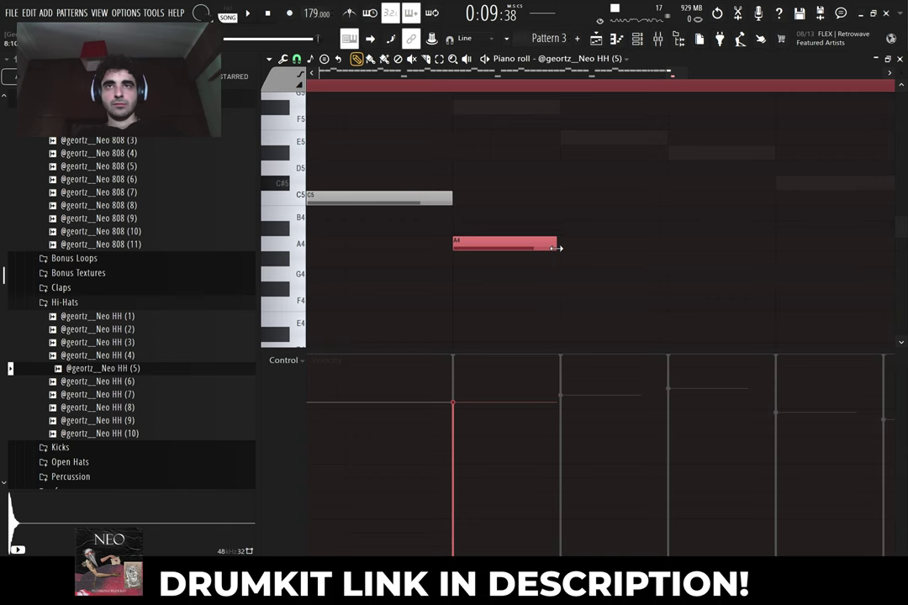
{"action": "left_click", "coordinate": [563, 246]}
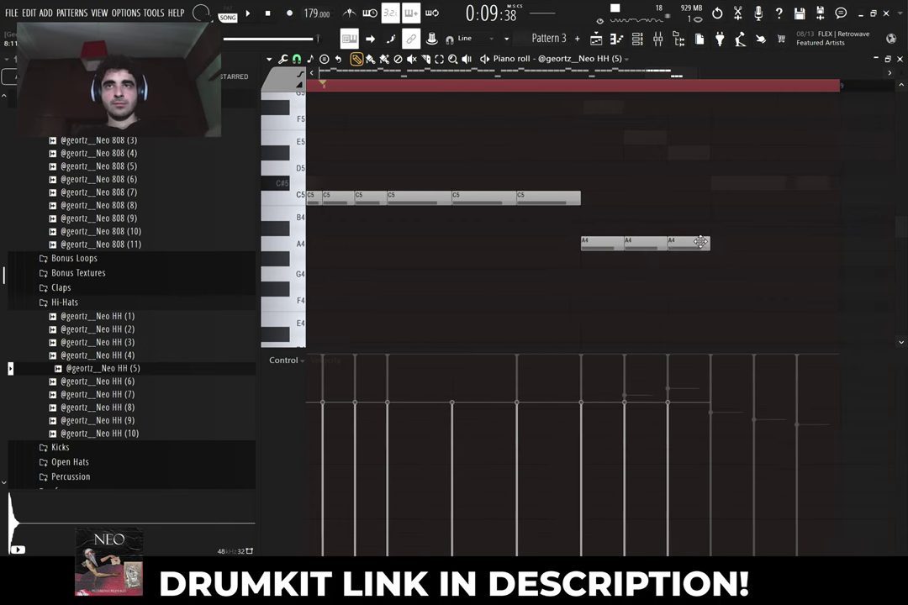
Copy the three A4 triplet hi-hats directly after themselves, lowered to G#4, to fill the end of bar 8
{"action": "key", "text": "space"}
{"action": "left_click_drag", "start_coordinate": [593, 245], "coordinate": [723, 273]}
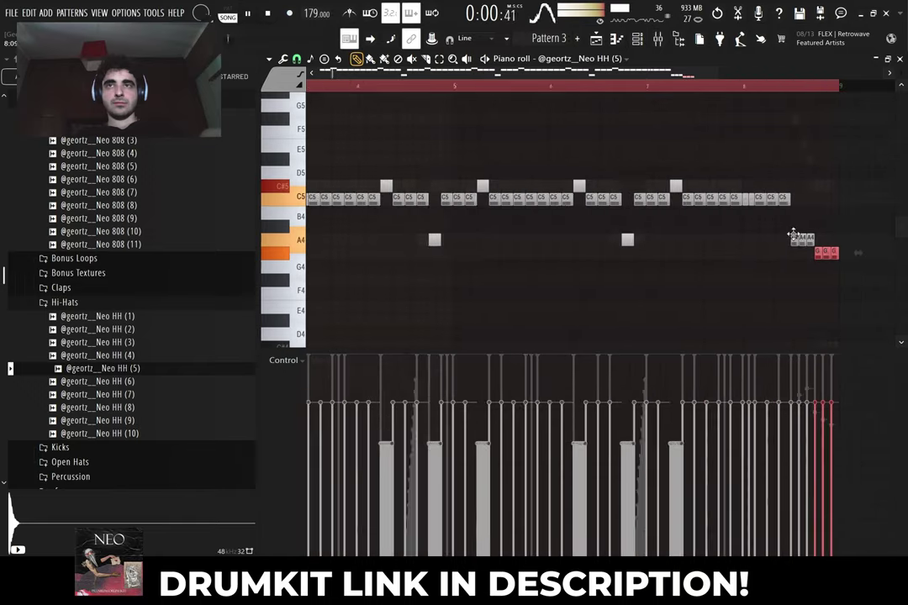
{"action": "scroll", "coordinate": [729, 160], "scroll_direction": "down", "scroll_amount": 2}
{"action": "left_click", "coordinate": [729, 160], "text": "ctrl"}
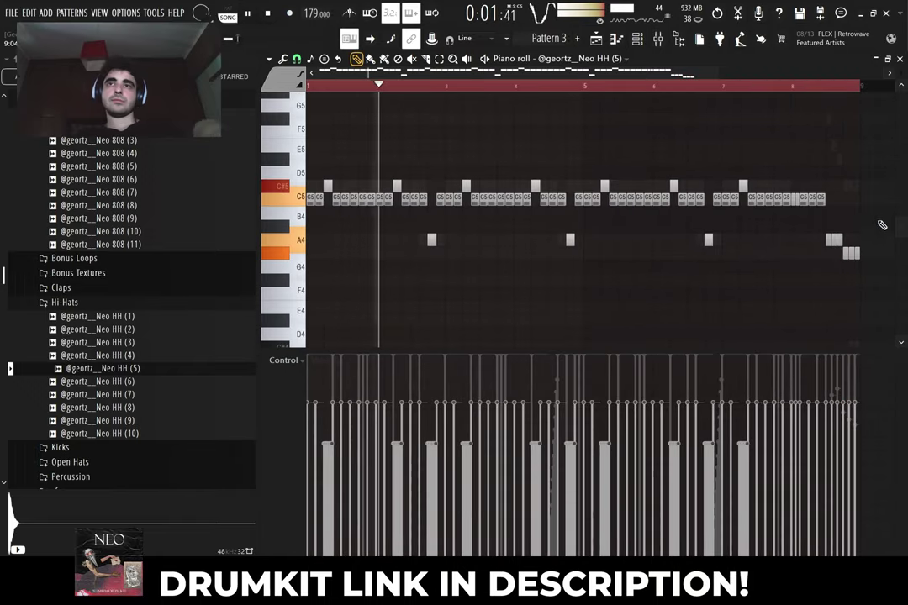
{"action": "left_click", "coordinate": [639, 40]}
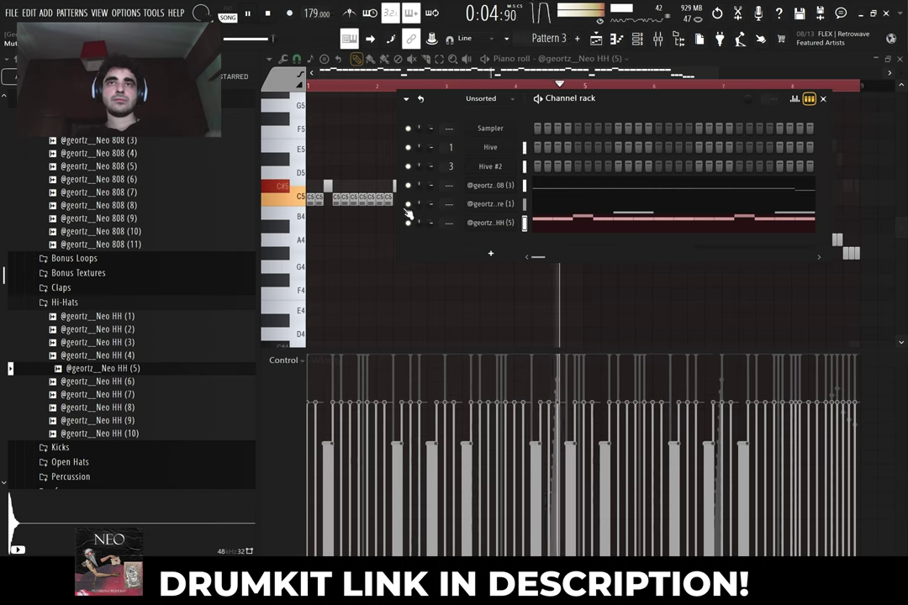
{"action": "scroll", "coordinate": [88, 263], "scroll_direction": "down", "scroll_amount": 6}
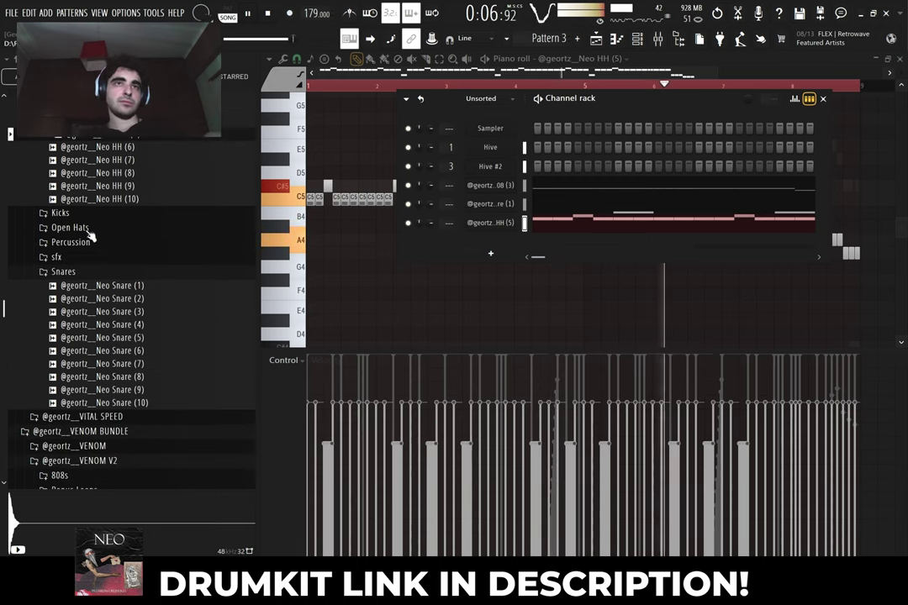
{"action": "left_click", "coordinate": [87, 230]}
{"action": "left_click", "coordinate": [139, 281]}
{"action": "left_click", "coordinate": [139, 271]}
{"action": "left_click", "coordinate": [140, 256]}
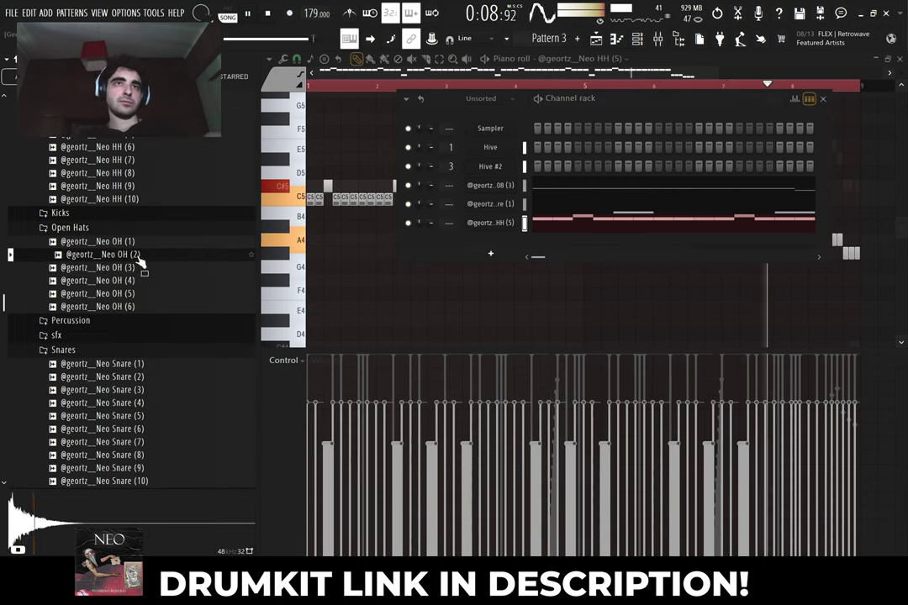
{"action": "key", "text": "Up"}
{"action": "left_click", "coordinate": [131, 281]}
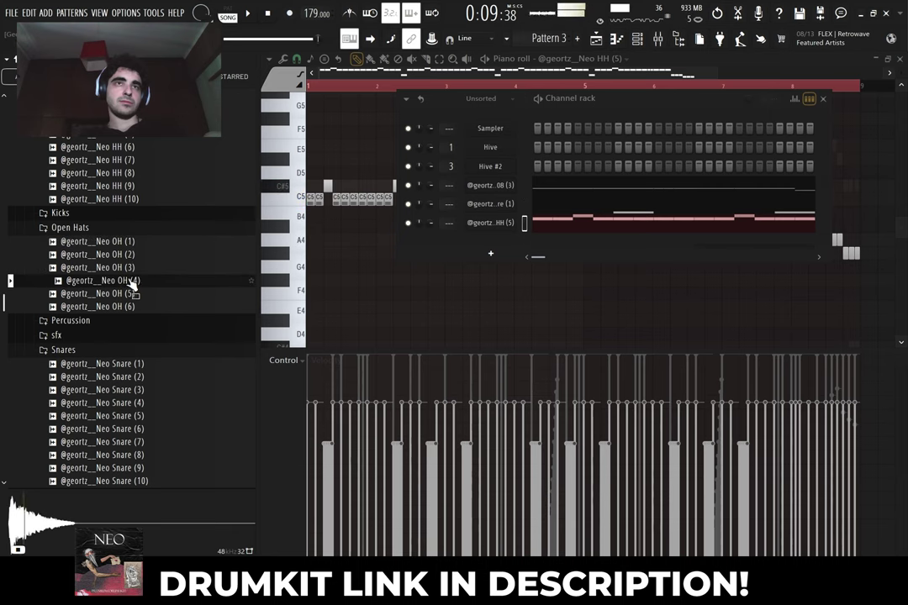
{"action": "left_click_drag", "start_coordinate": [486, 248], "coordinate": [486, 246]}
{"action": "right_click", "coordinate": [489, 243]}
{"action": "left_click", "coordinate": [534, 242]}
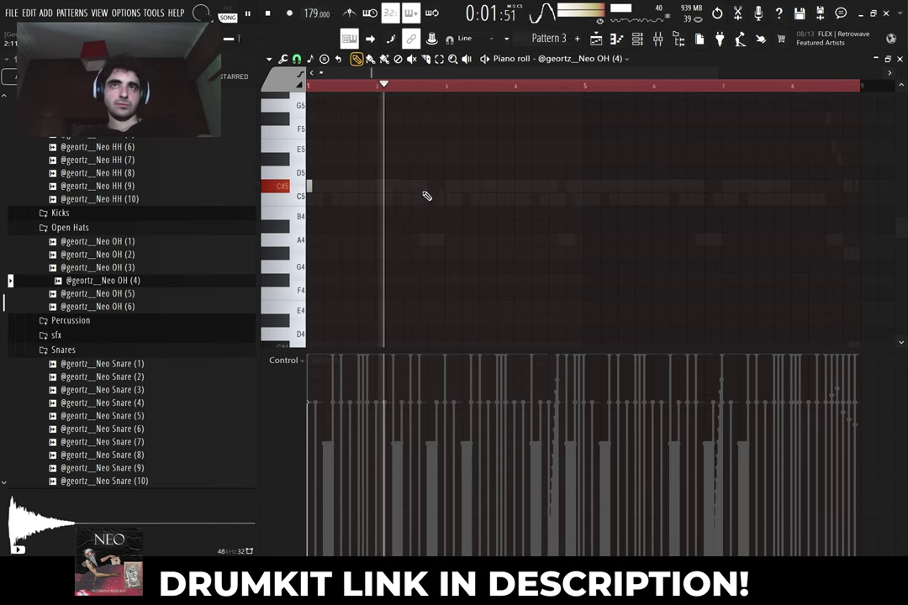
{"action": "left_click", "coordinate": [447, 186]}
{"action": "scroll", "coordinate": [495, 195], "scroll_direction": "up", "scroll_amount": 3}
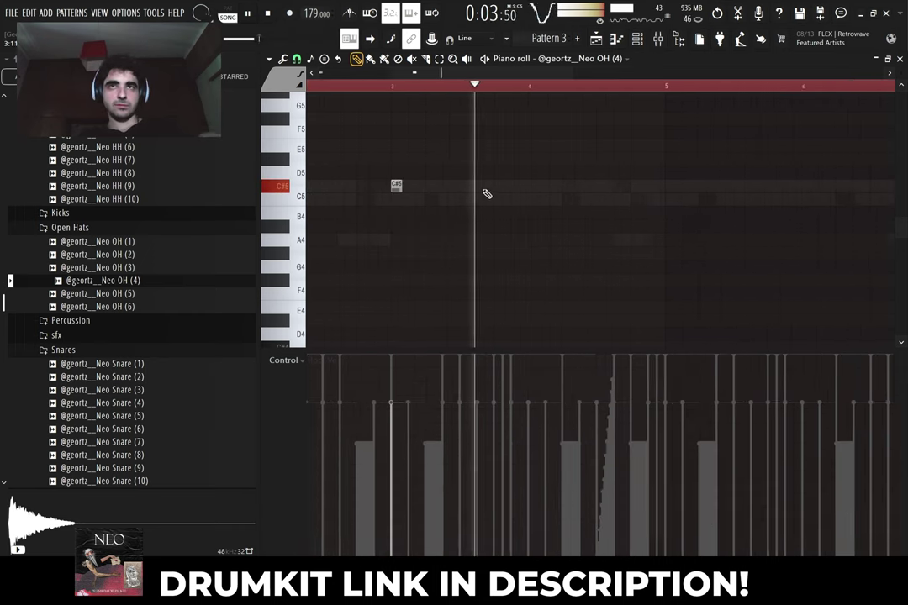
{"action": "left_click", "coordinate": [393, 88]}
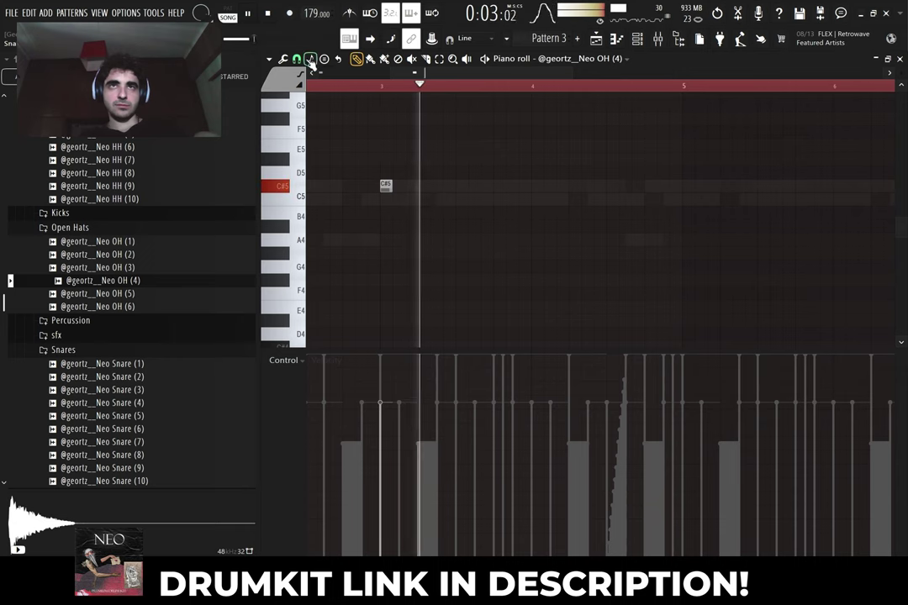
{"action": "left_click", "coordinate": [296, 60]}
{"action": "left_click", "coordinate": [515, 142]}
Duplicate the four-bar open-hat pattern so that hits also fall at the starts of bars 5 and 7
{"action": "key", "text": "space"}
{"action": "scroll", "coordinate": [505, 184], "scroll_direction": "down", "scroll_amount": 1}
{"action": "scroll", "coordinate": [505, 184], "scroll_direction": "down", "scroll_amount": 2}
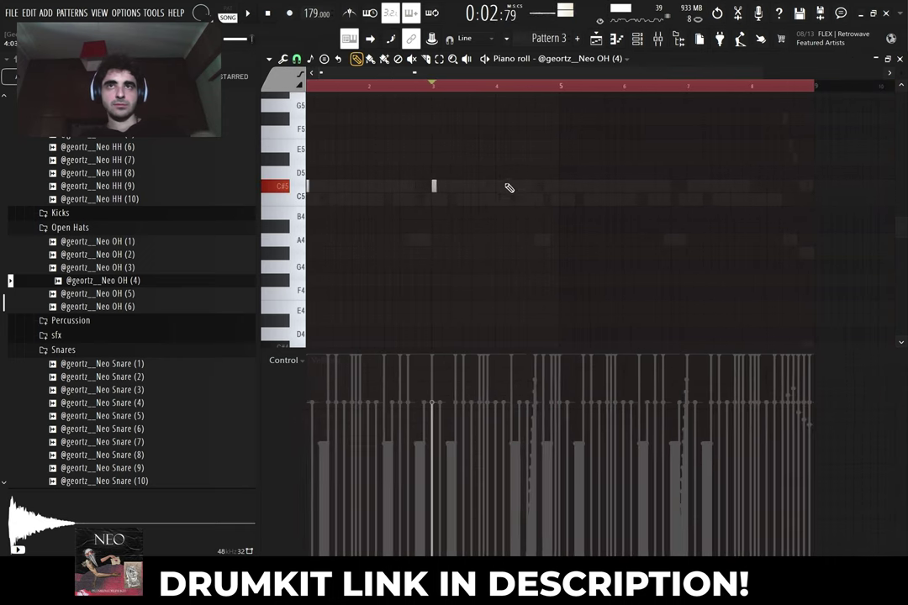
{"action": "key", "text": "space"}
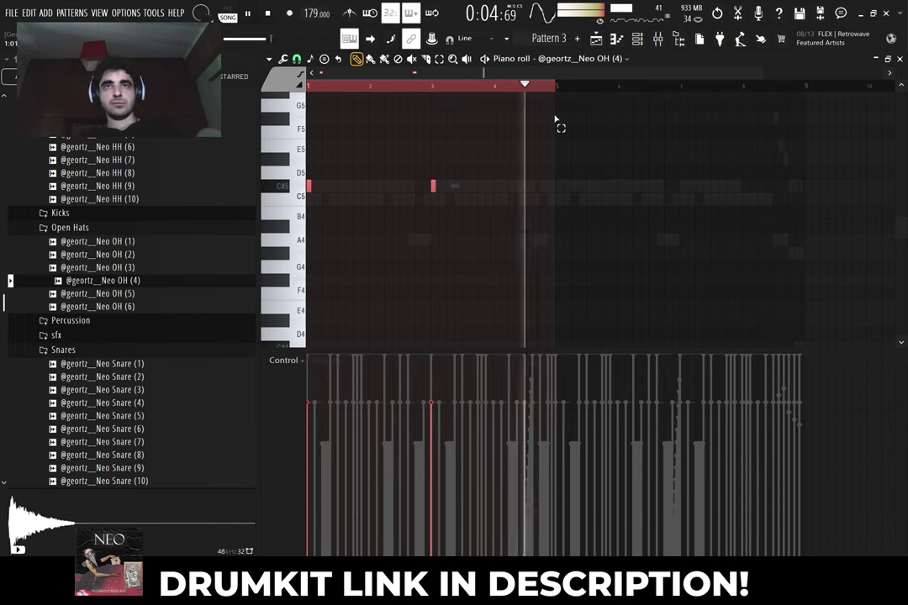
{"action": "key", "text": "ctrl+b"}
Route the 808, snare, hi-hat and open-hat channels to mixer tracks 5 to 8
{"action": "left_click", "coordinate": [638, 40]}
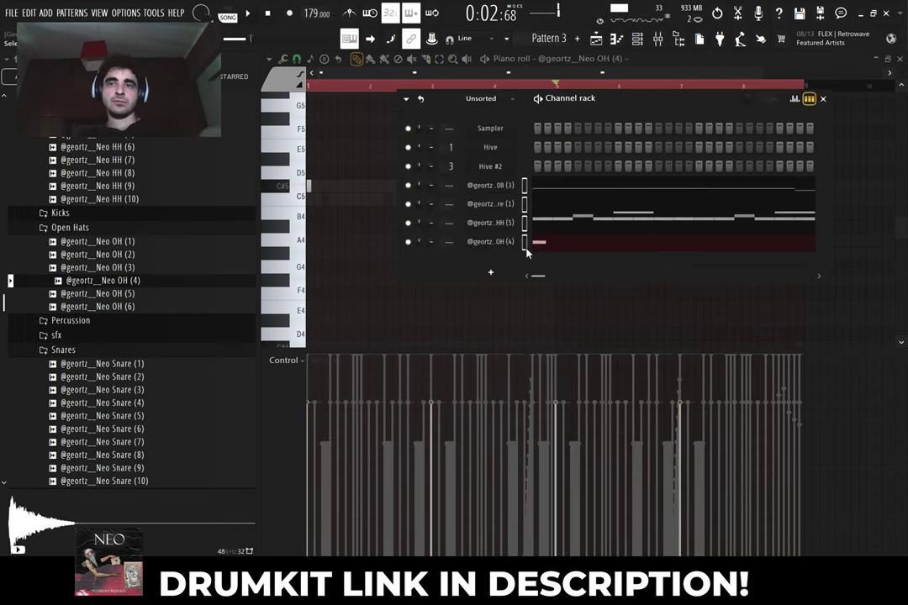
{"action": "key", "text": "ctrl+l"}
{"action": "left_click", "coordinate": [823, 98]}
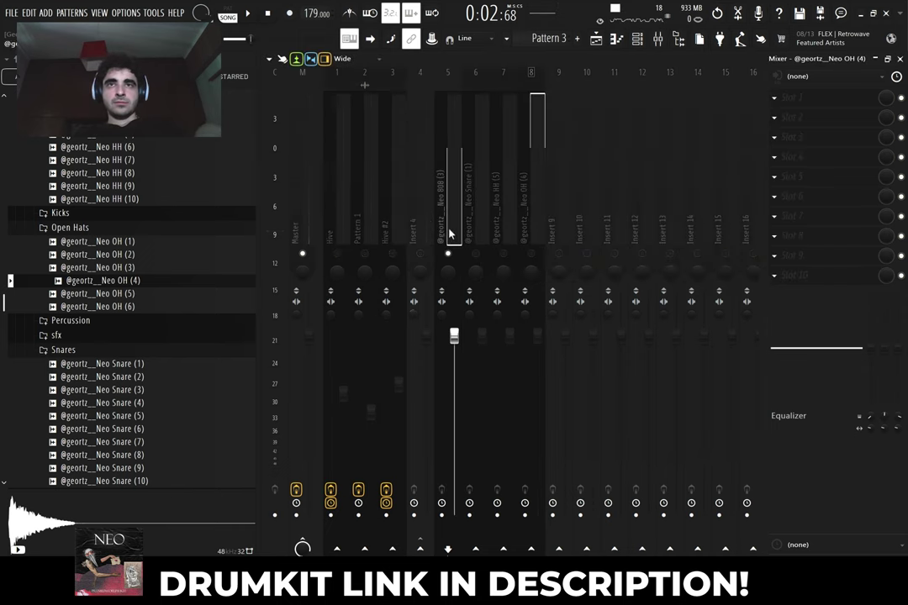
Balance the drums during playback by lowering the snare, hi-hat and open-hat mixer faders, with the hi-hat lowest
{"action": "key", "text": "space"}
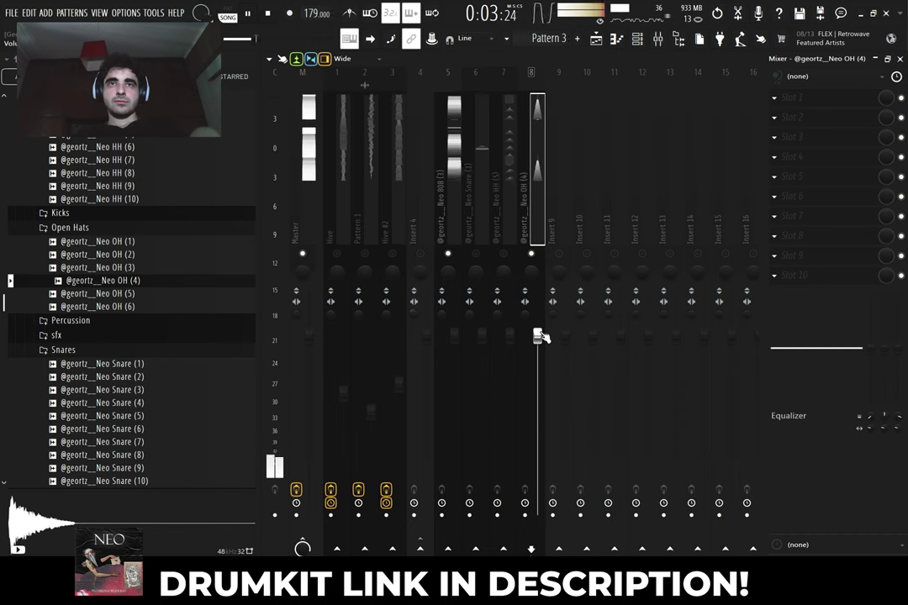
{"action": "left_click", "coordinate": [485, 321]}
{"action": "left_click_drag", "start_coordinate": [486, 322], "coordinate": [510, 371]}
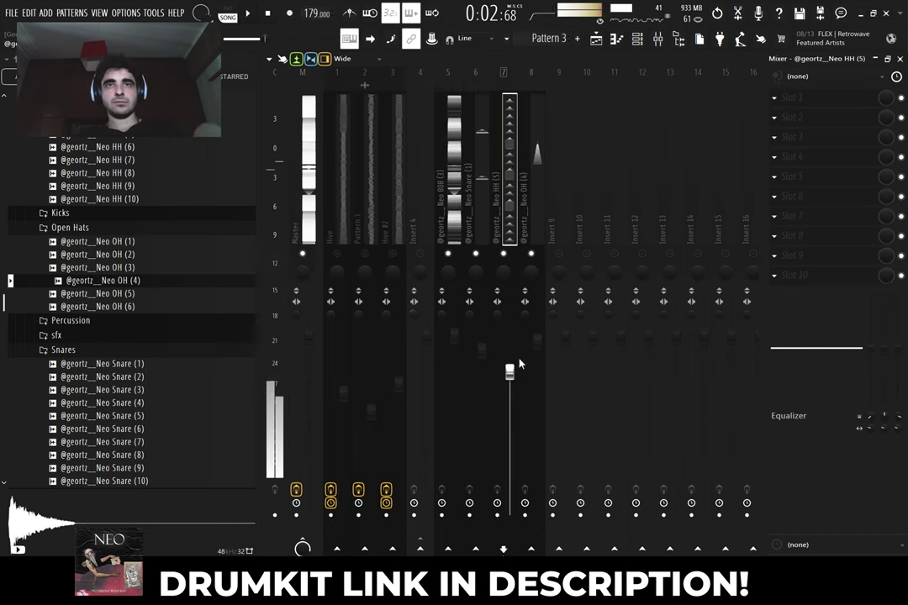
Insert Fruity Fast Dist in slot 3 of the hi-hat mixer track with a reduced mix level
{"action": "left_click", "coordinate": [796, 140]}
{"action": "left_click", "coordinate": [380, 227]}
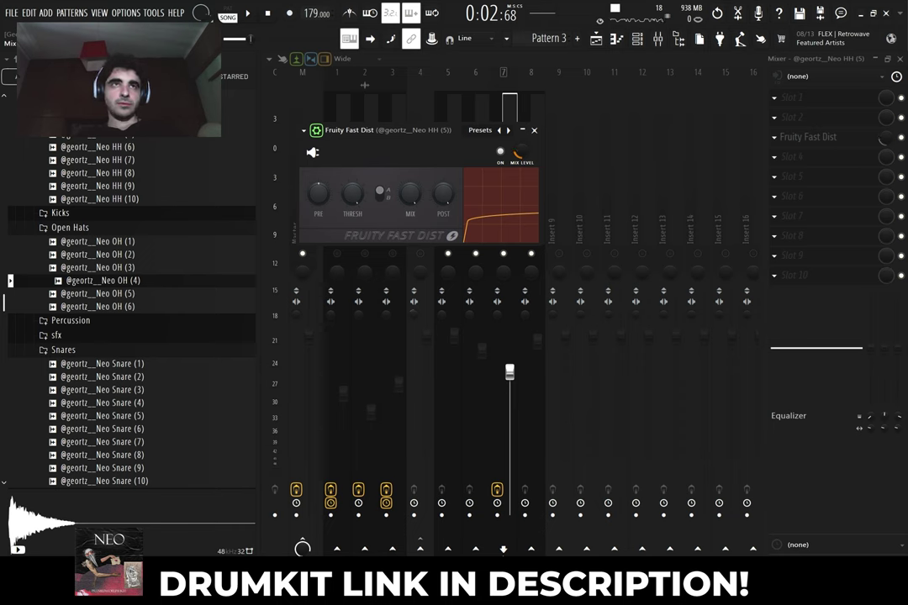
{"action": "left_click", "coordinate": [317, 131]}
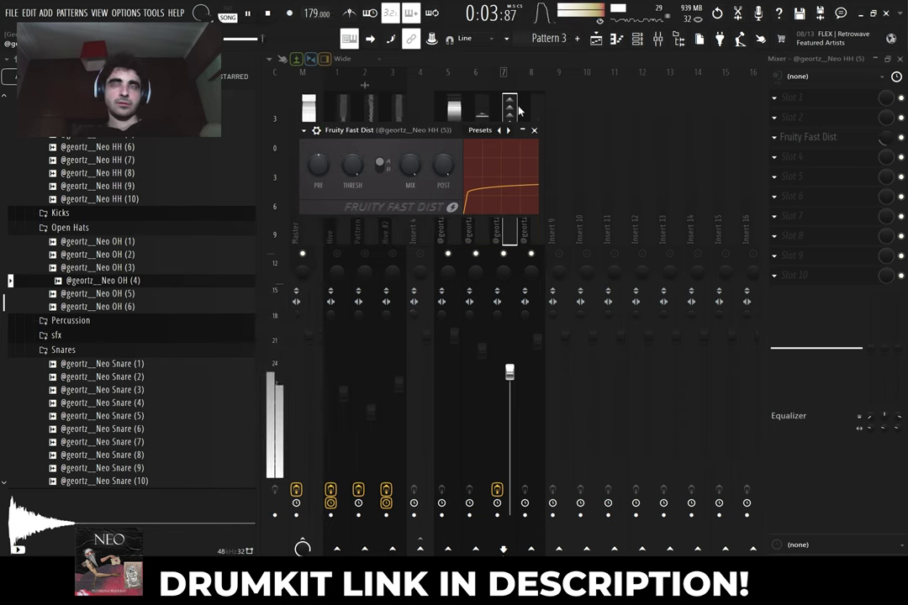
{"action": "left_click", "coordinate": [534, 130]}
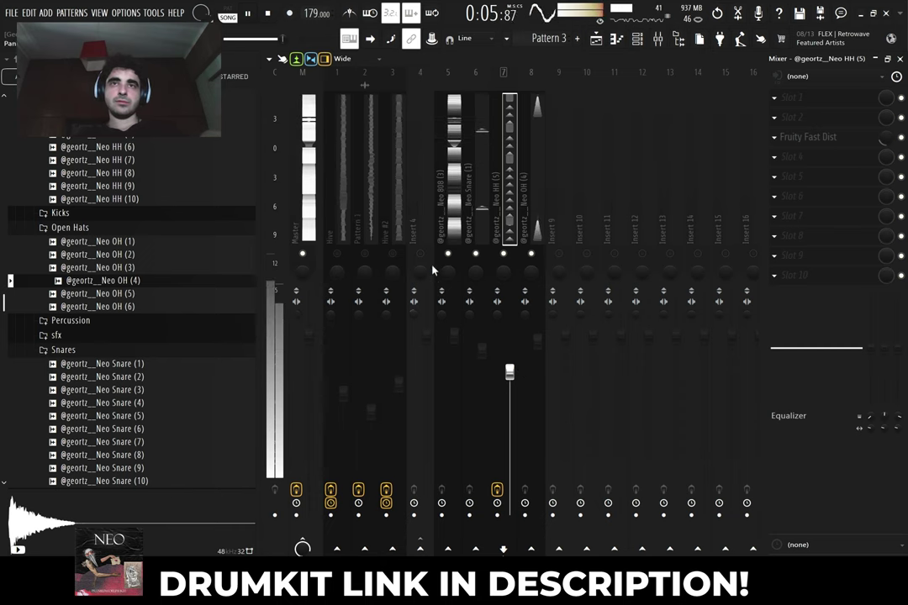
Unmute Insert 4 and the Hive track in the mixer
{"action": "left_click", "coordinate": [414, 211]}
{"action": "left_click", "coordinate": [337, 259]}
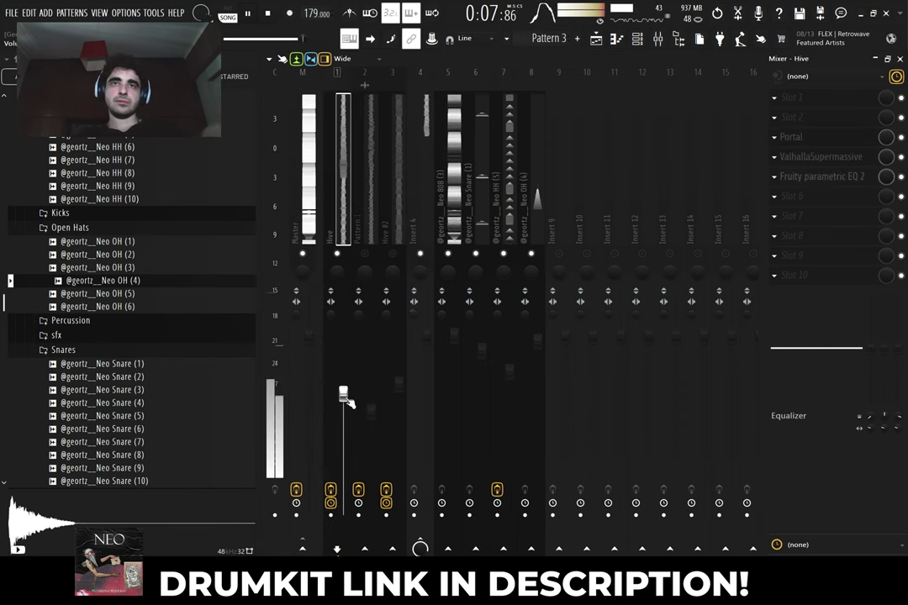